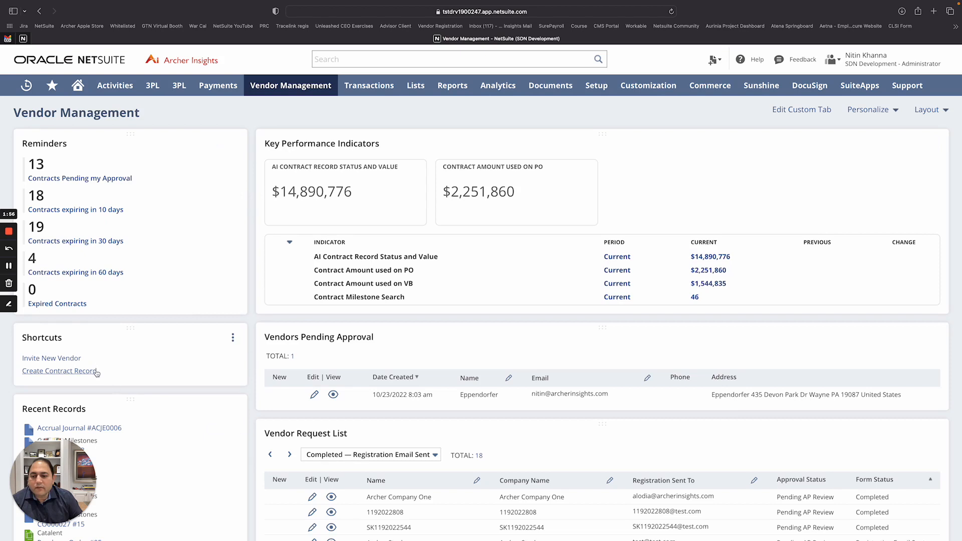
# Start a new vendor invitation with Invite New Vendor in the Shortcuts portlet
pyautogui.click(45, 360)
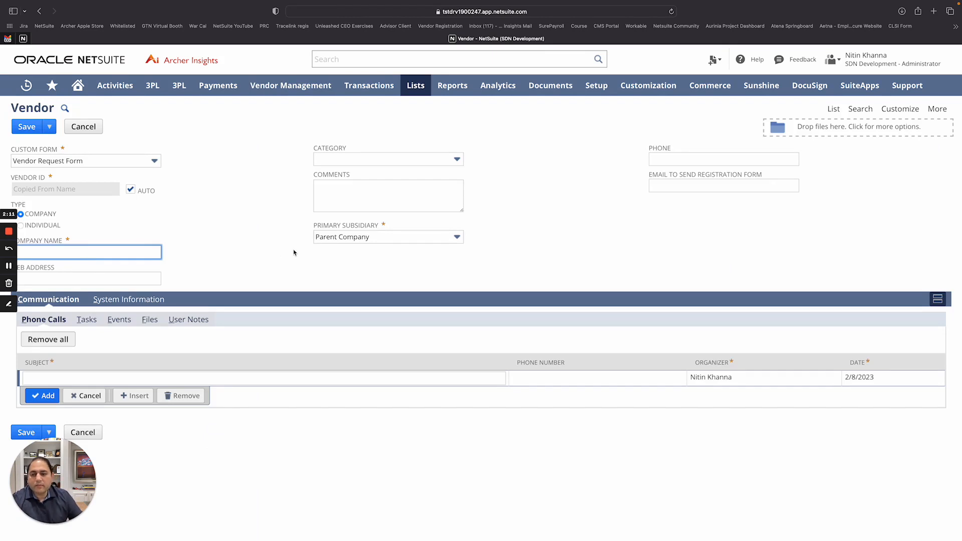
pyautogui.write('Acme ')
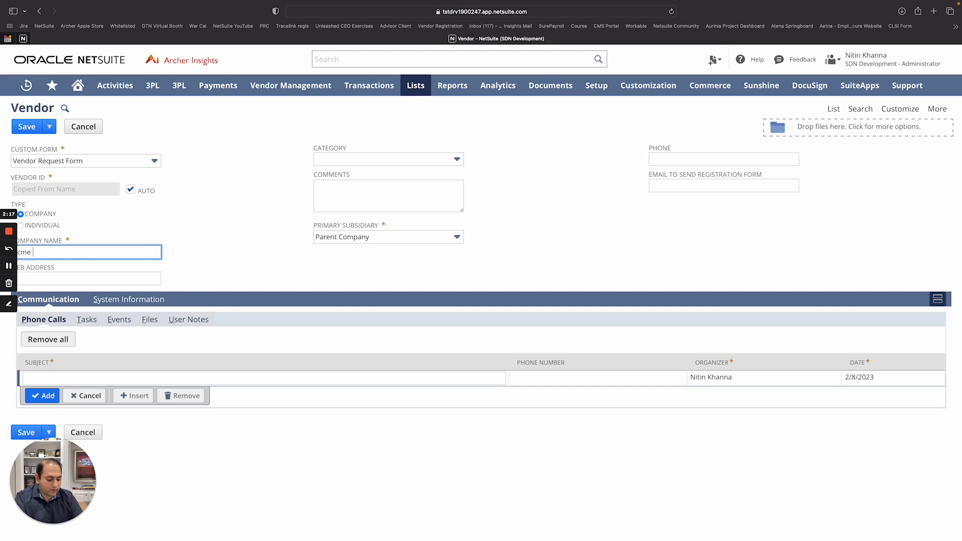
pyautogui.write('Inc')
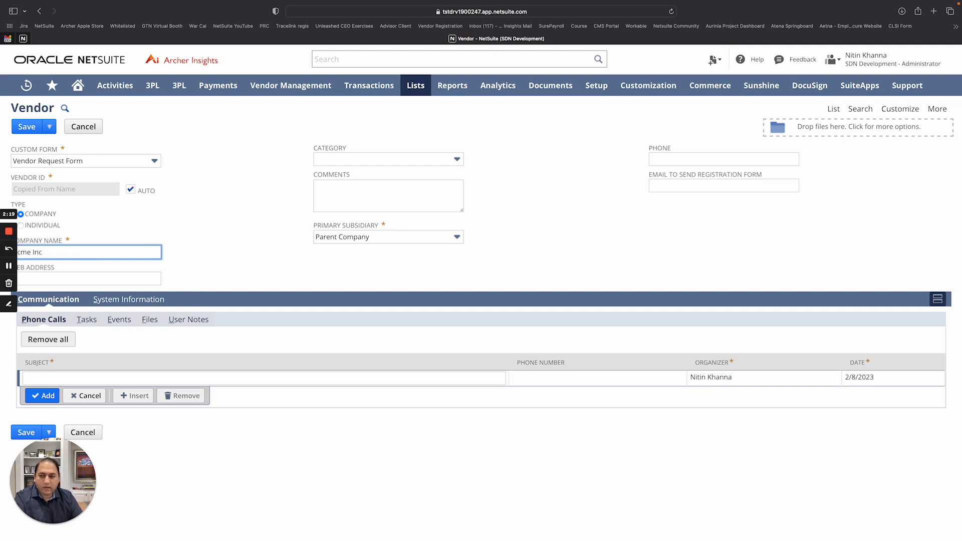
pyautogui.click(119, 280)
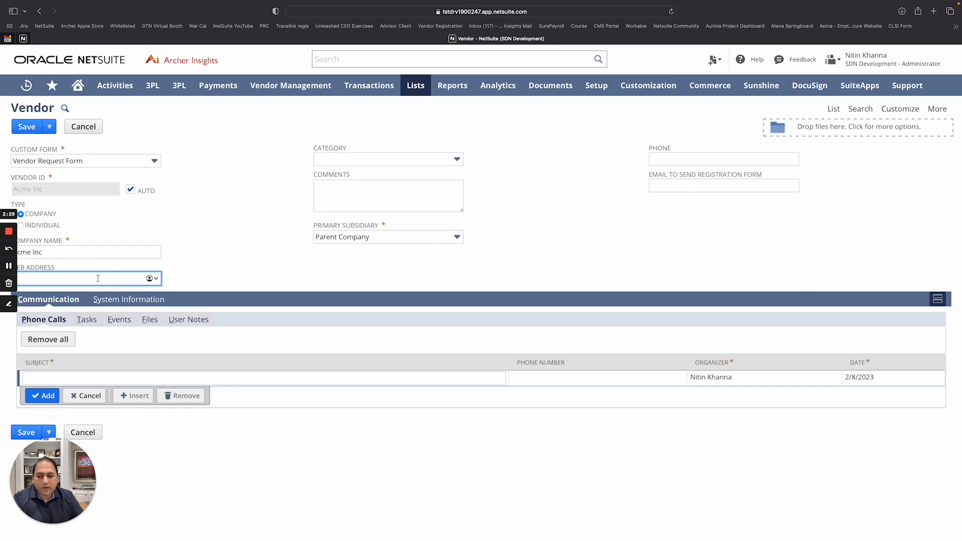
pyautogui.write('www')
pyautogui.write('.acme.com')
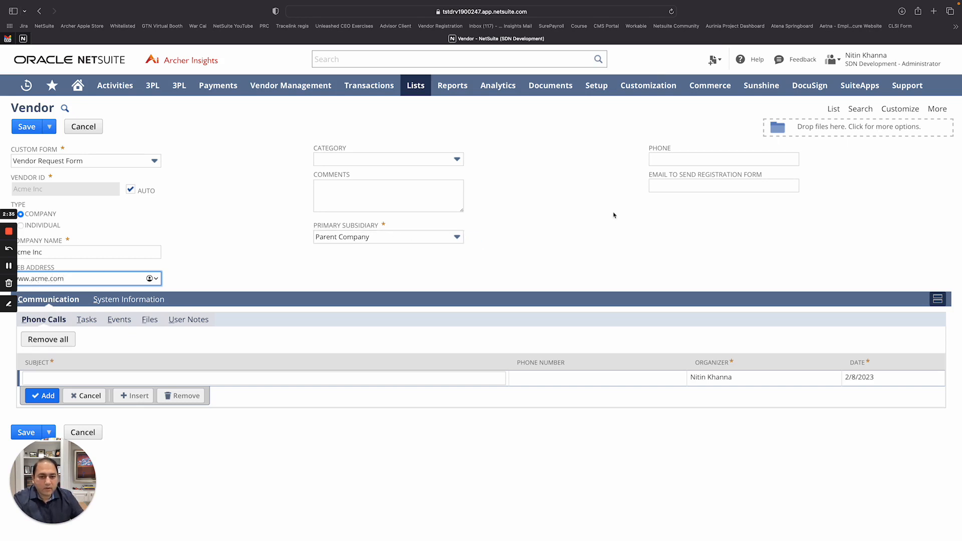
pyautogui.click(689, 185)
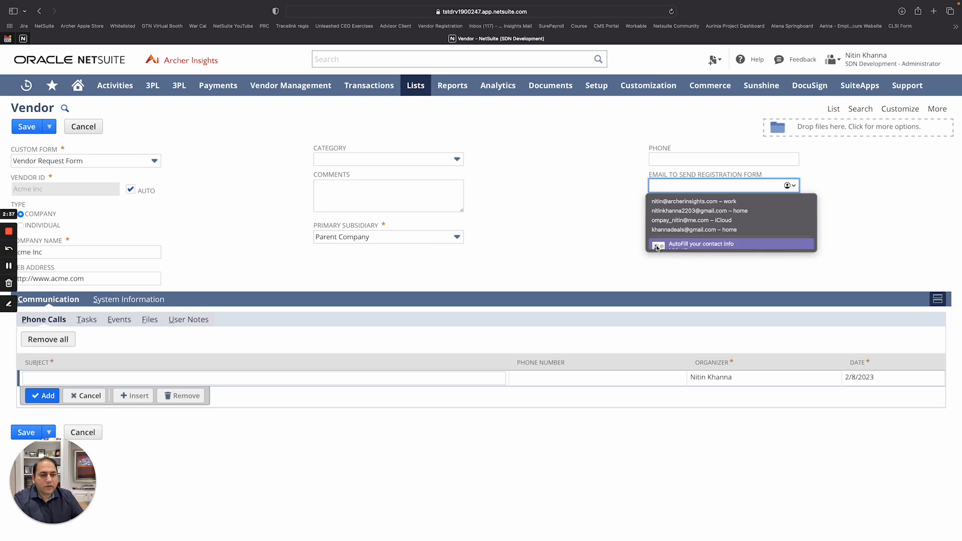
pyautogui.click(681, 201)
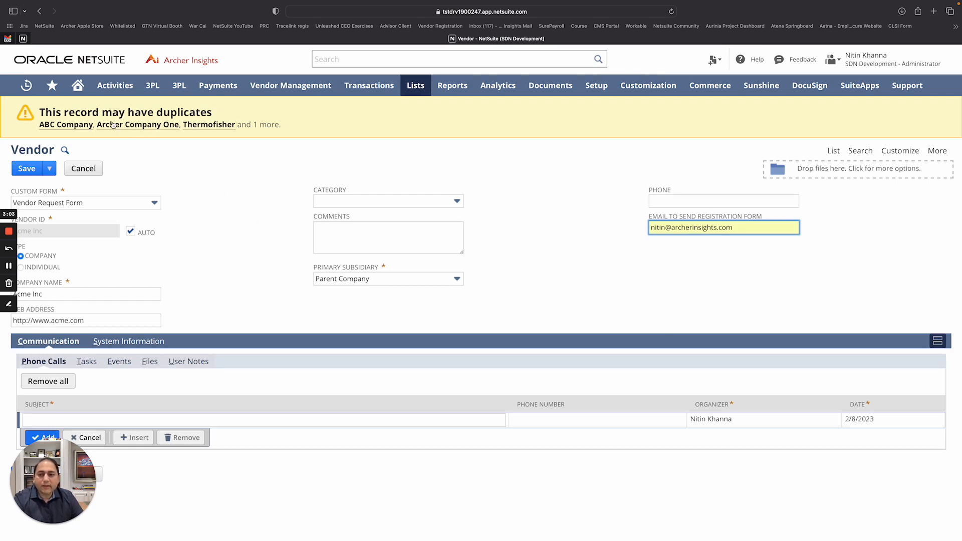
# Add the vendor's phone number, set the category to Consultant, and save the Acme Inc request
pyautogui.moveTo(146, 129)
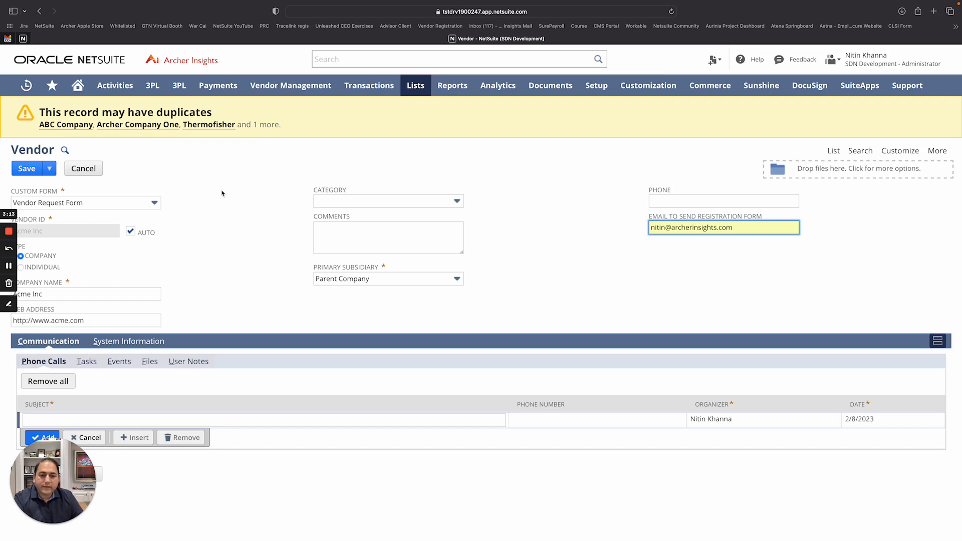
pyautogui.click(691, 198)
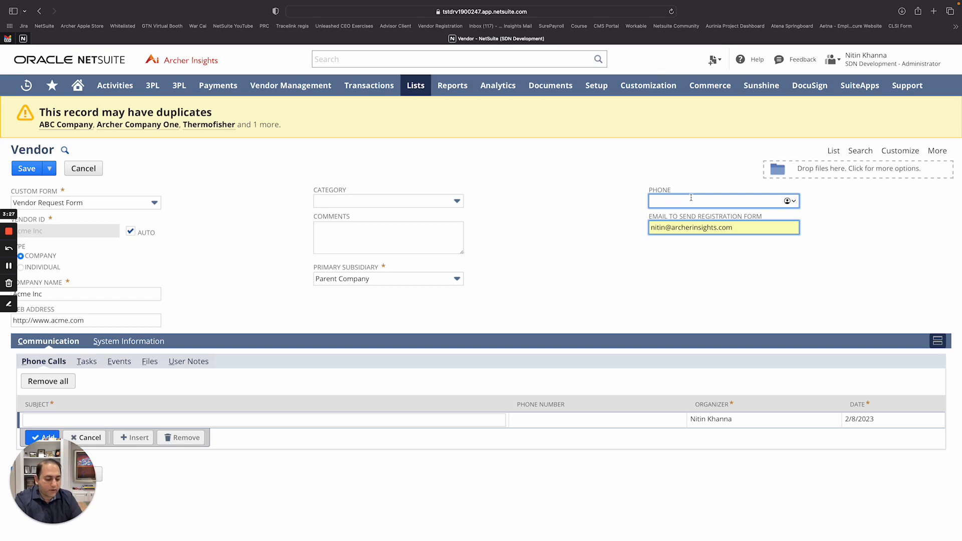
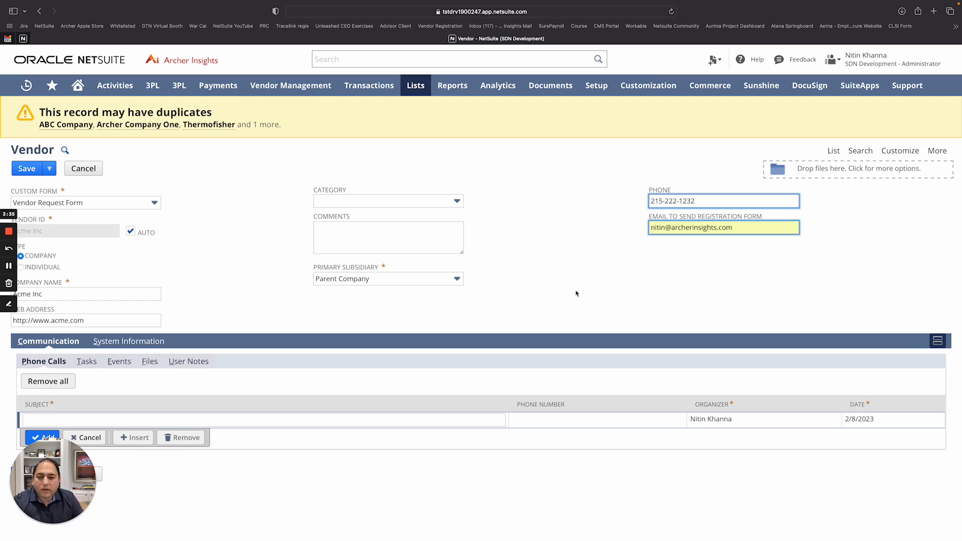
pyautogui.click(438, 203)
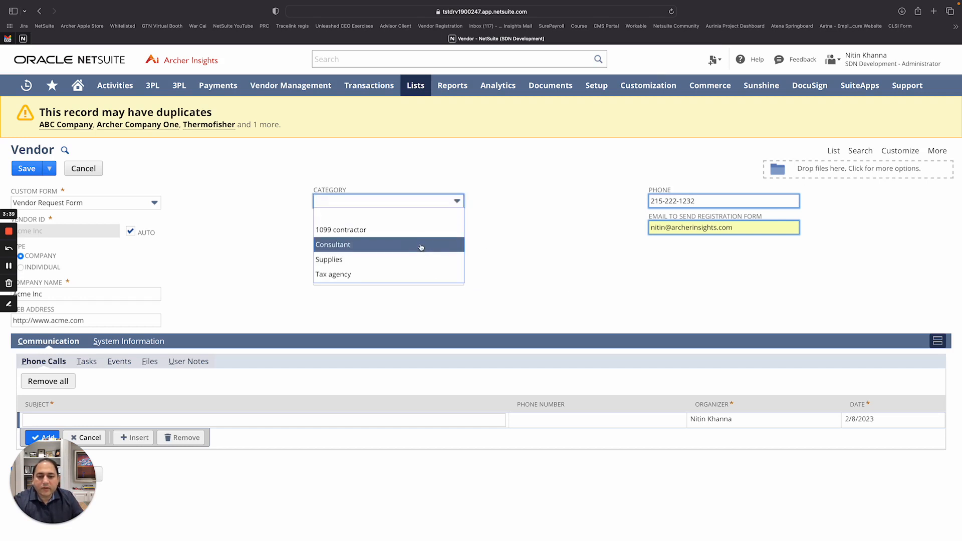
pyautogui.click(421, 246)
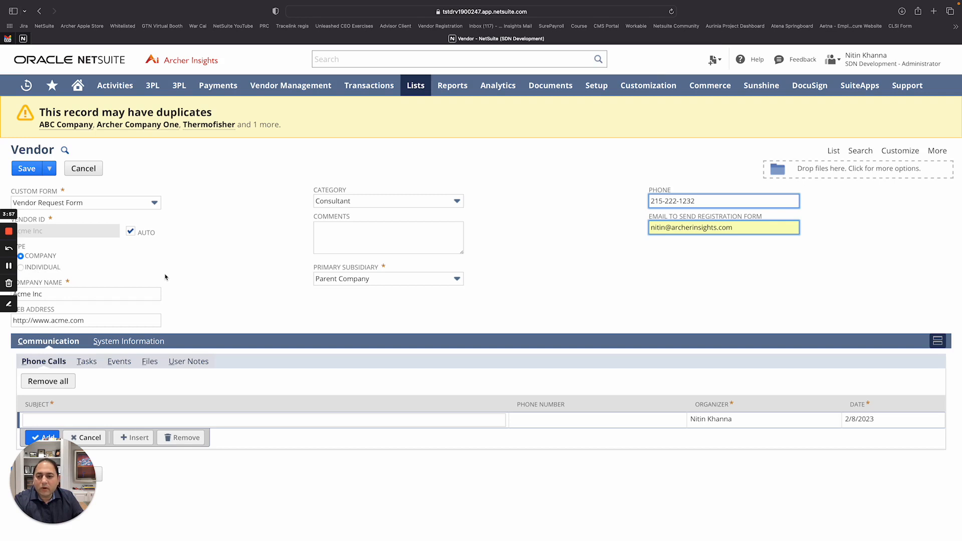
pyautogui.click(28, 169)
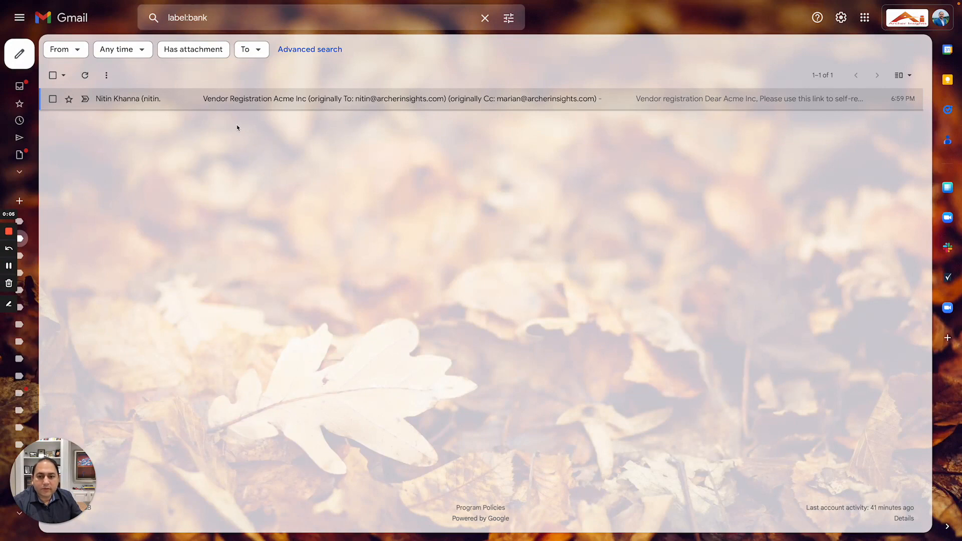
# Open the Vendor Registration Acme Inc email, note its password, and follow the Register Here link
pyautogui.click(137, 99)
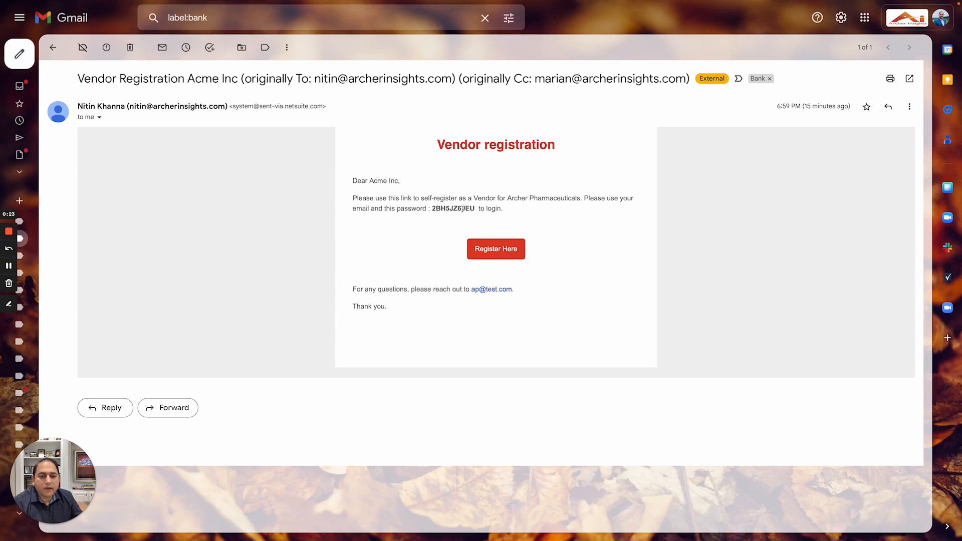
pyautogui.doubleClick(462, 208)
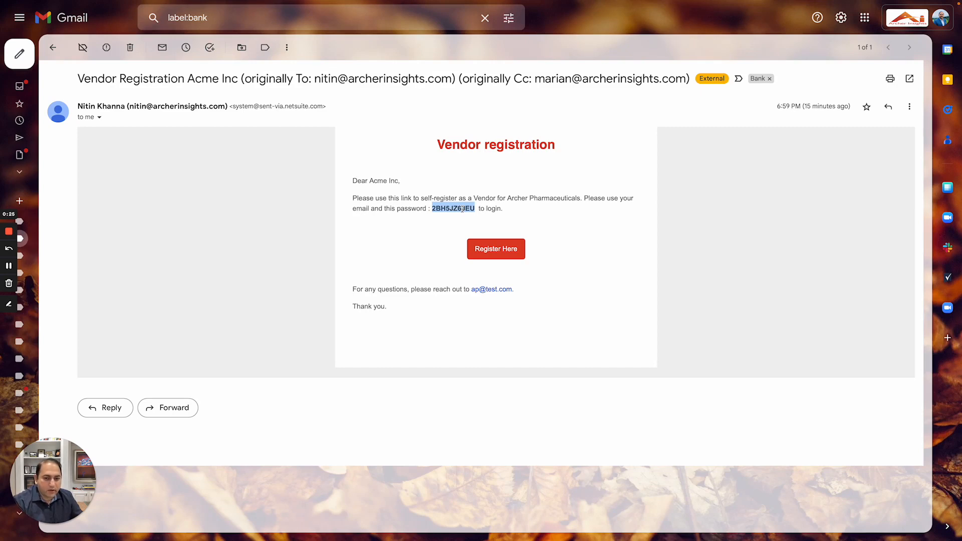
pyautogui.click(600, 263)
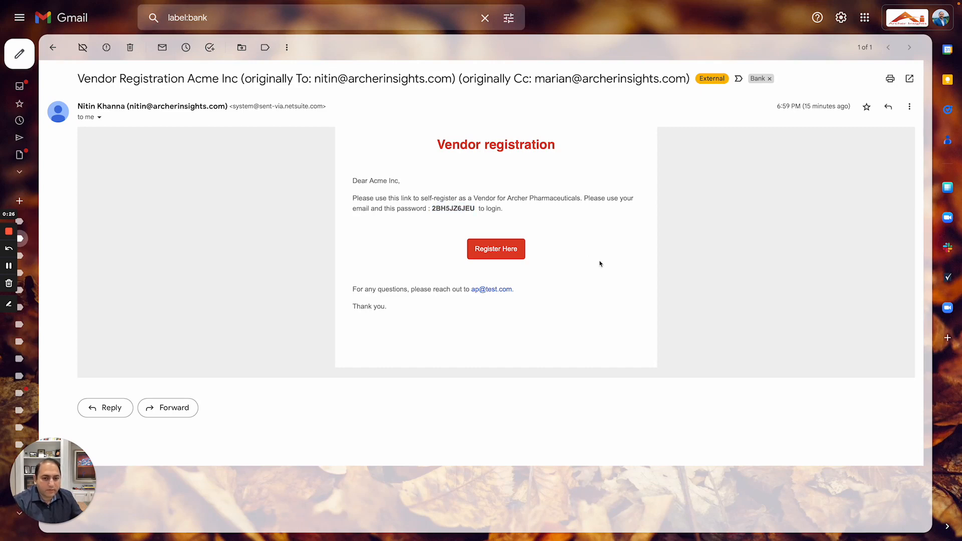
pyautogui.click(493, 250)
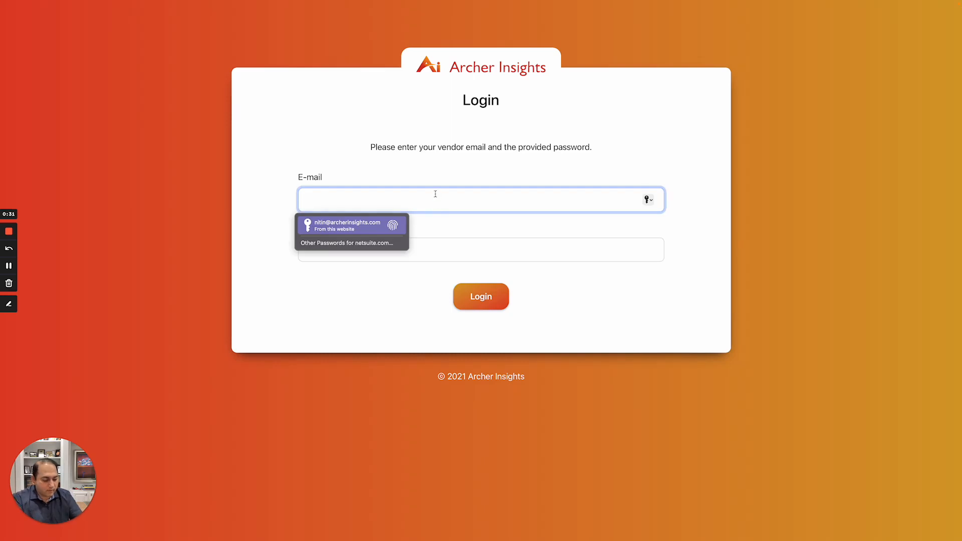
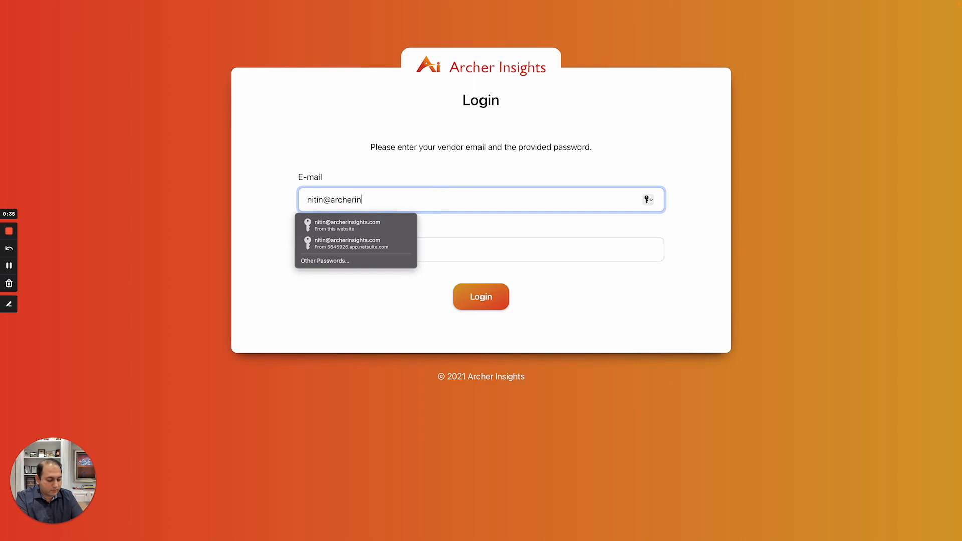
# Log in to the vendor portal with the vendor e-mail and saved password, declining the password update
pyautogui.click(542, 249)
pyautogui.press('Return')
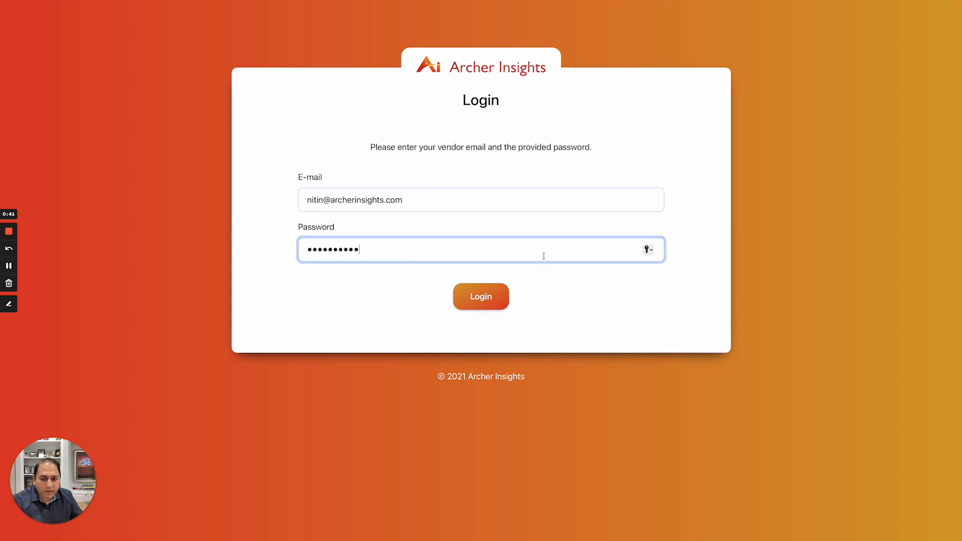
pyautogui.click(488, 299)
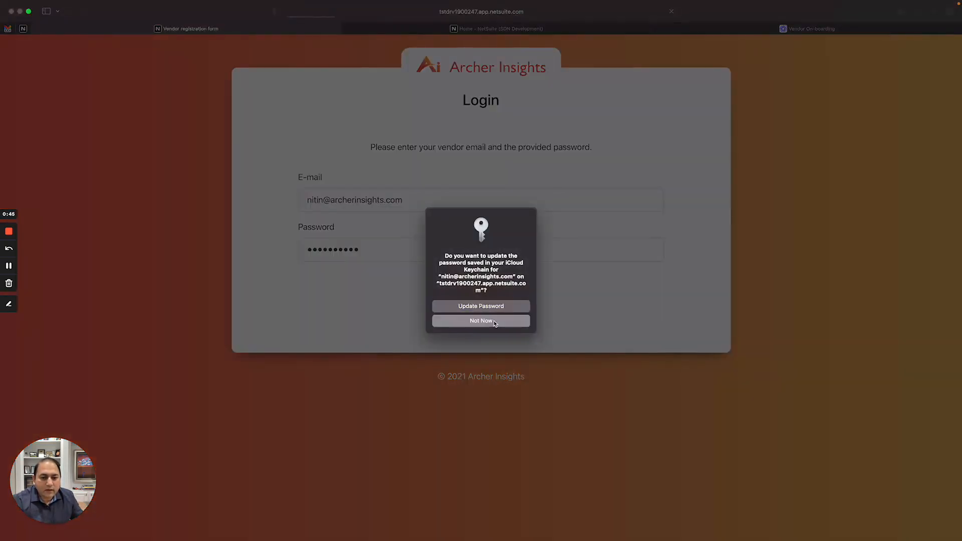
pyautogui.click(495, 324)
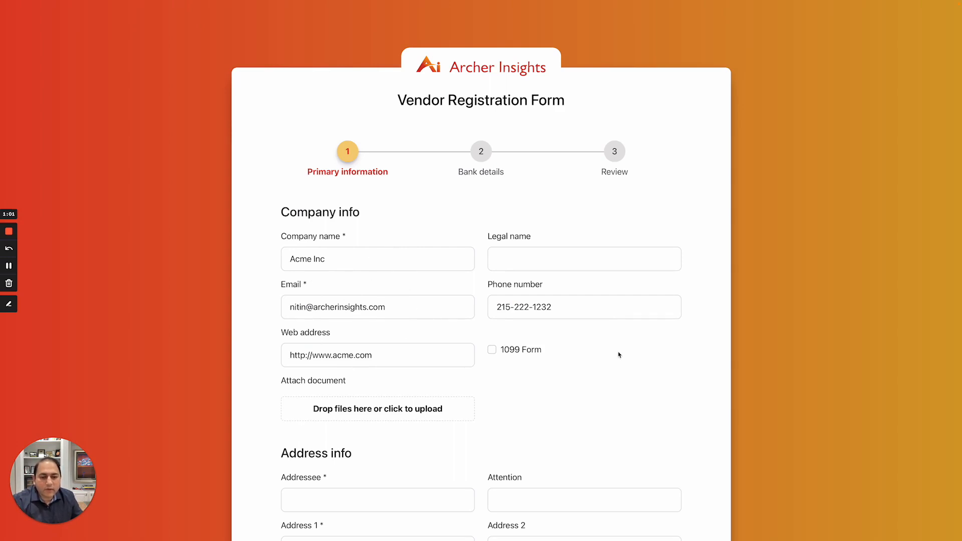
pyautogui.scroll(-2, 619, 355)
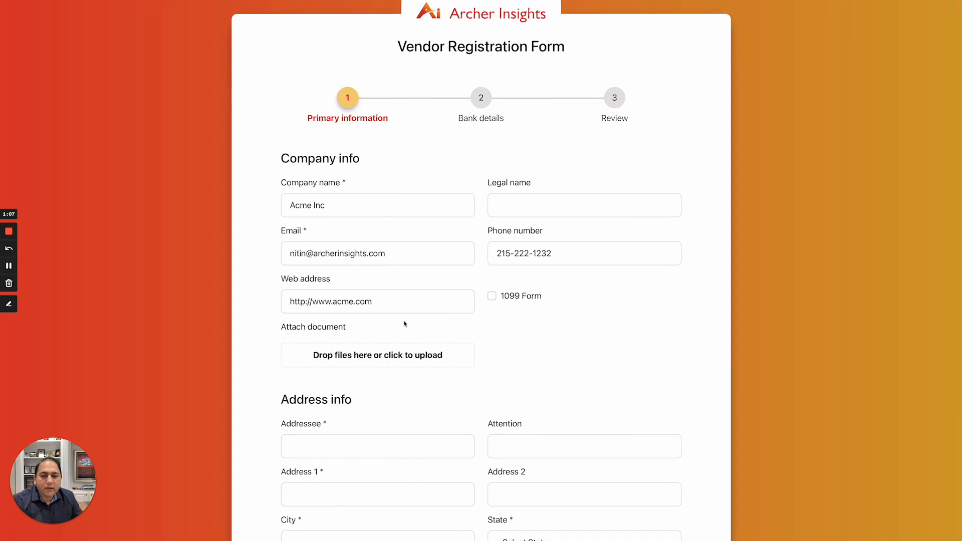
pyautogui.click(544, 209)
pyautogui.scroll(-3, 657, 398)
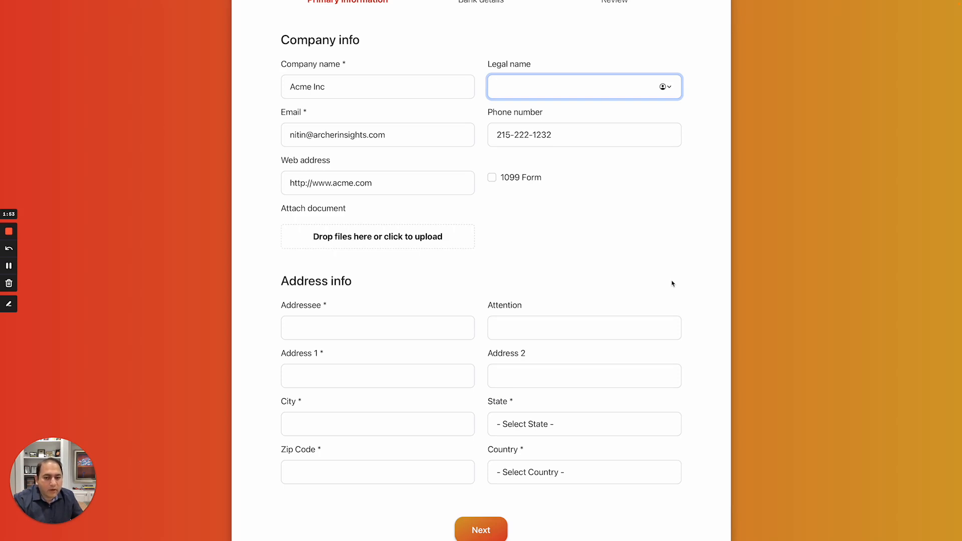
pyautogui.click(345, 328)
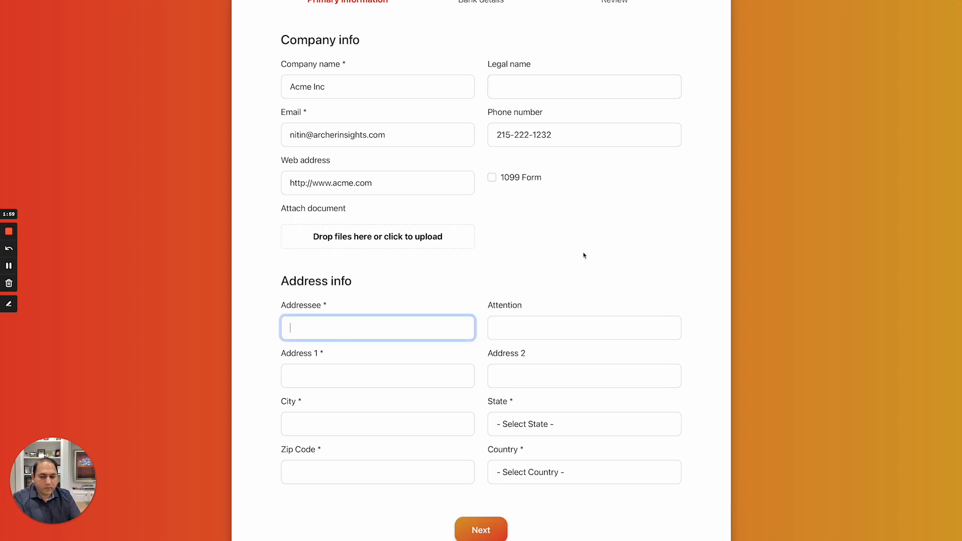
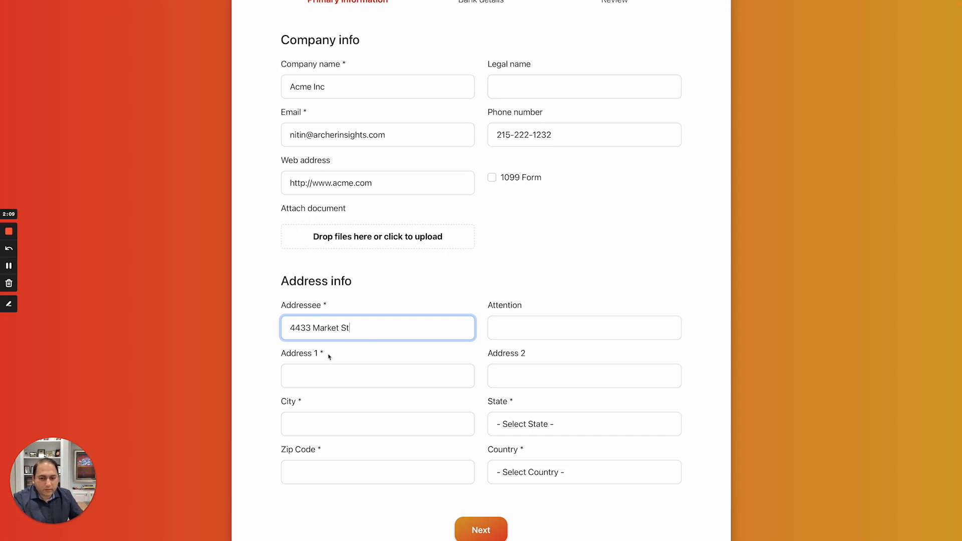
pyautogui.moveTo(365, 329); pyautogui.dragTo(255, 323)
pyautogui.hotkey('ctrl', 'c')
pyautogui.press('BackSpace')
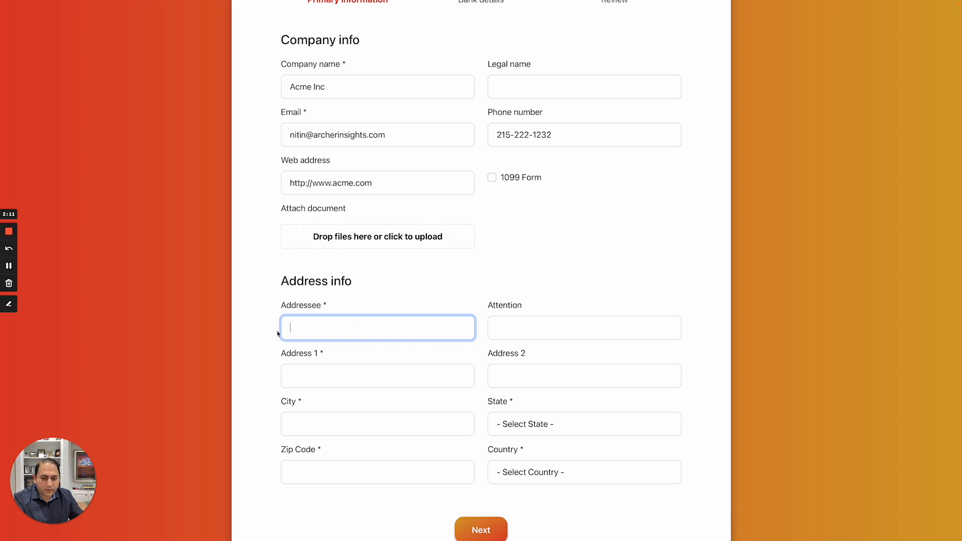
pyautogui.click(319, 386)
pyautogui.hotkey('ctrl', 'v')
pyautogui.click(314, 329)
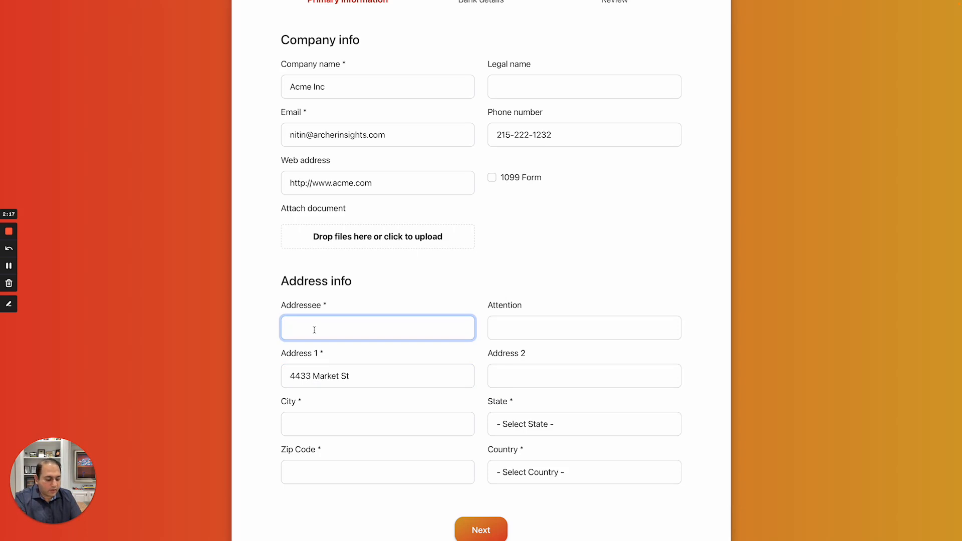
pyautogui.write('Accounting')
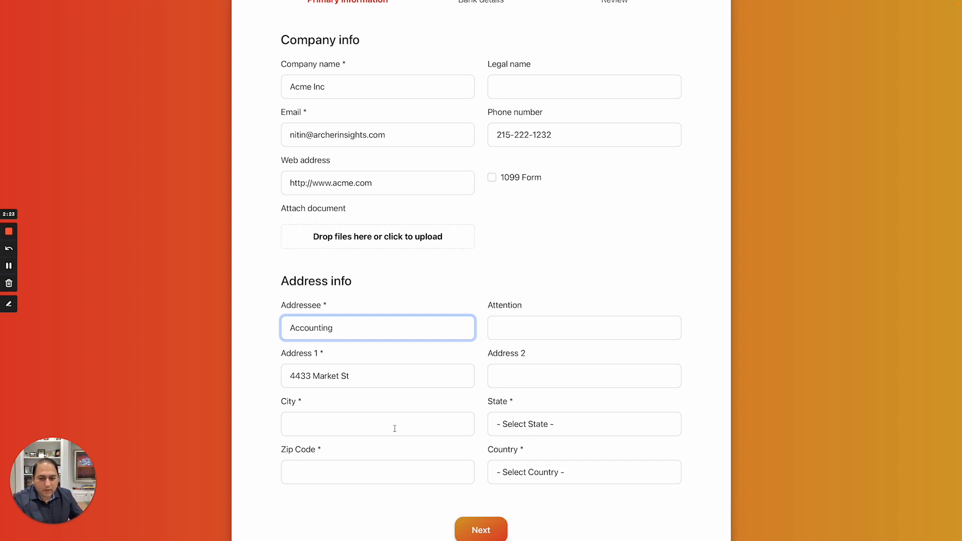
# Fill in Philadelphia, Pennsylvania, zip 19410 and United States, then continue to bank details
pyautogui.click(409, 423)
pyautogui.write('Philadelphia')
pyautogui.press('Tab')
pyautogui.write('p')
pyautogui.press('Tab')
pyautogui.write('19')
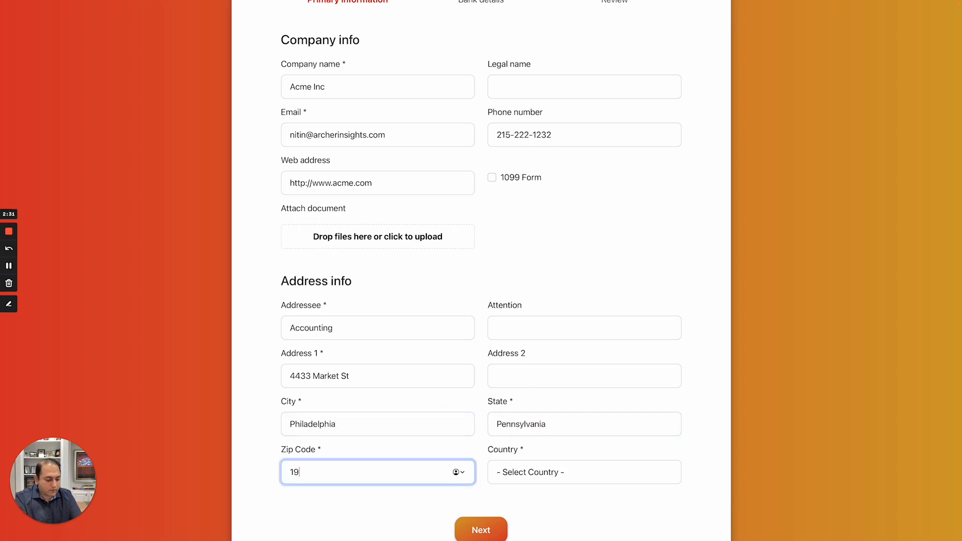
pyautogui.write('410')
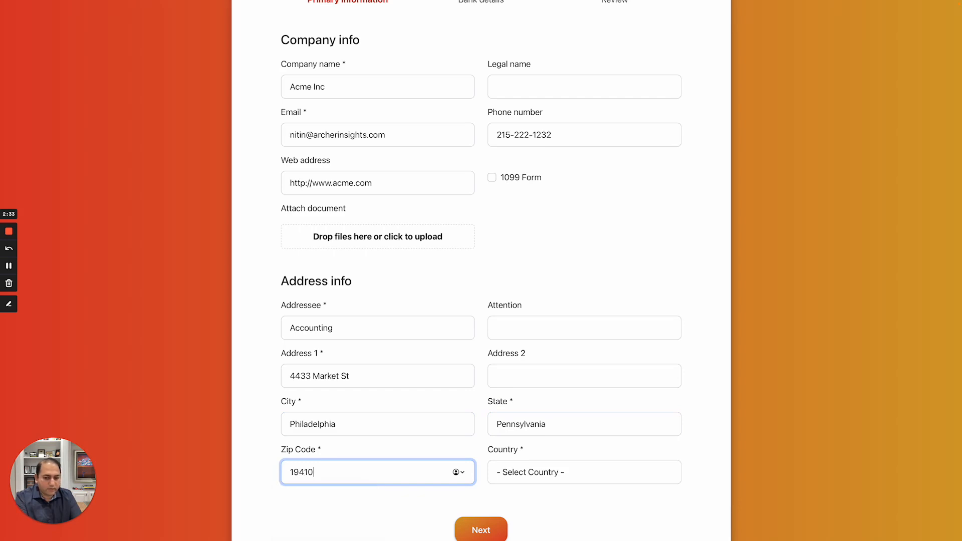
pyautogui.press('Tab')
pyautogui.write('un')
pyautogui.press('space')
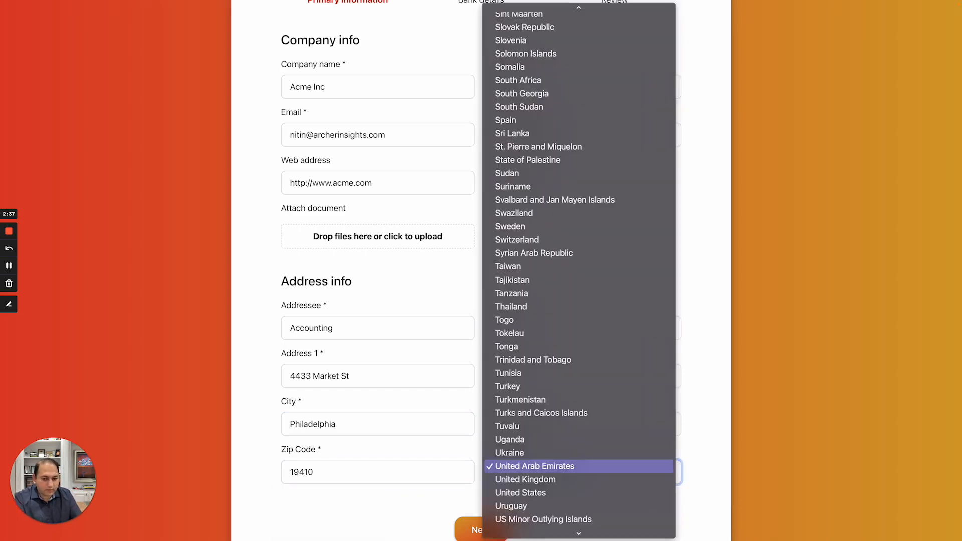
pyautogui.press('Down')
pyautogui.press('Down')
pyautogui.press('Return')
pyautogui.click(482, 530)
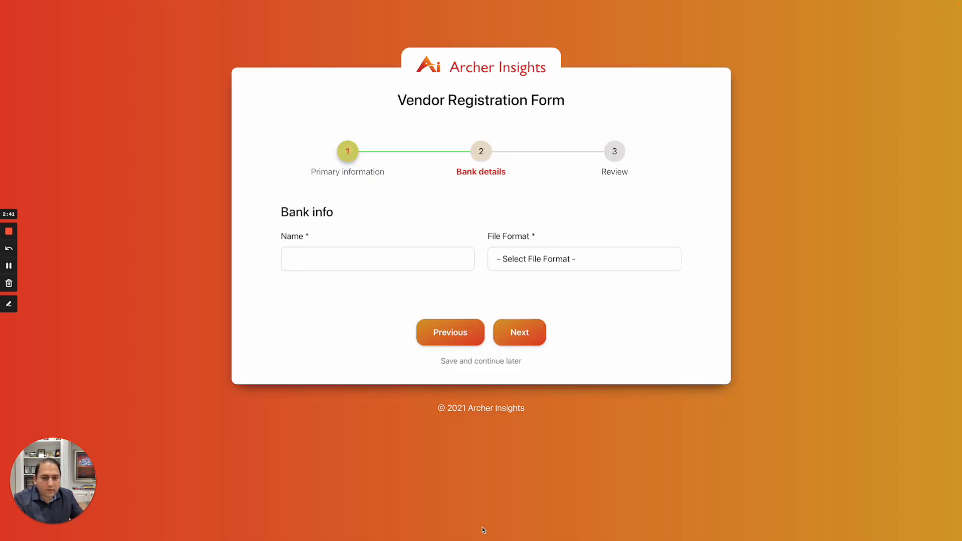
# Enter Bank of America as the bank name with ACH file format
pyautogui.click(380, 263)
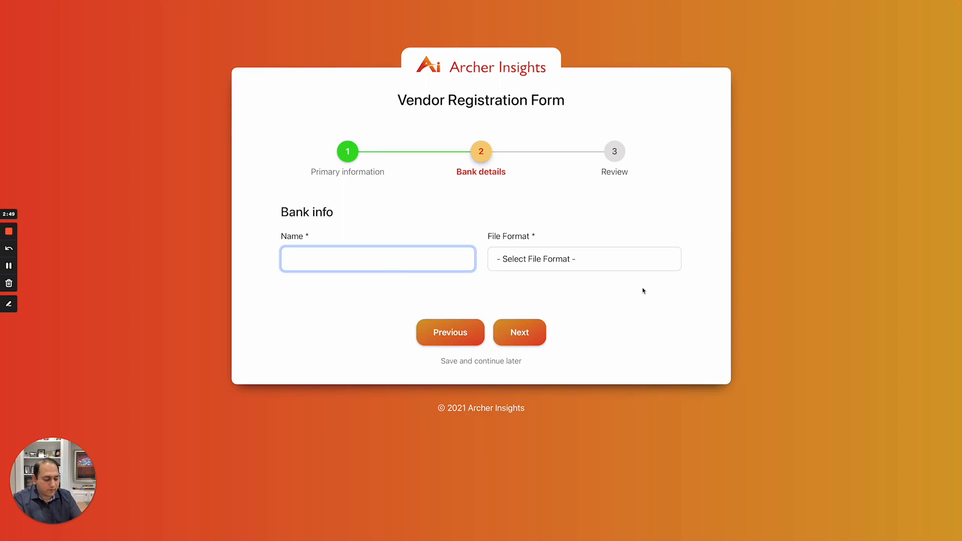
pyautogui.write('B')
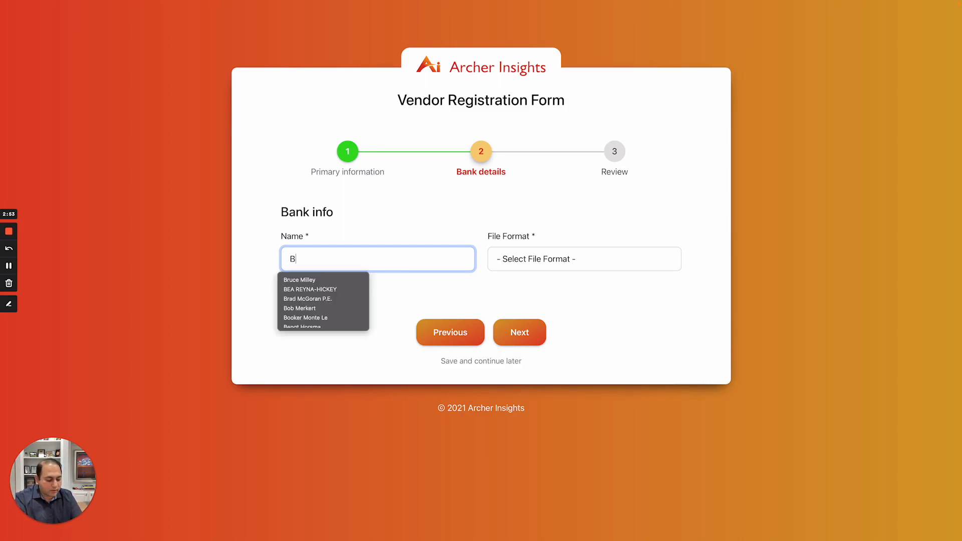
pyautogui.write('ank of America')
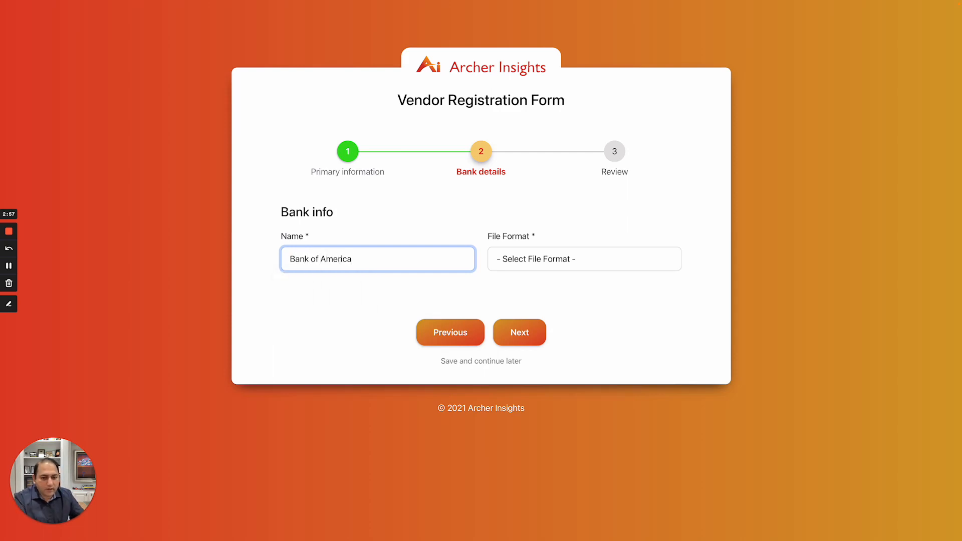
pyautogui.click(651, 266)
pyautogui.click(632, 277)
pyautogui.click(620, 261)
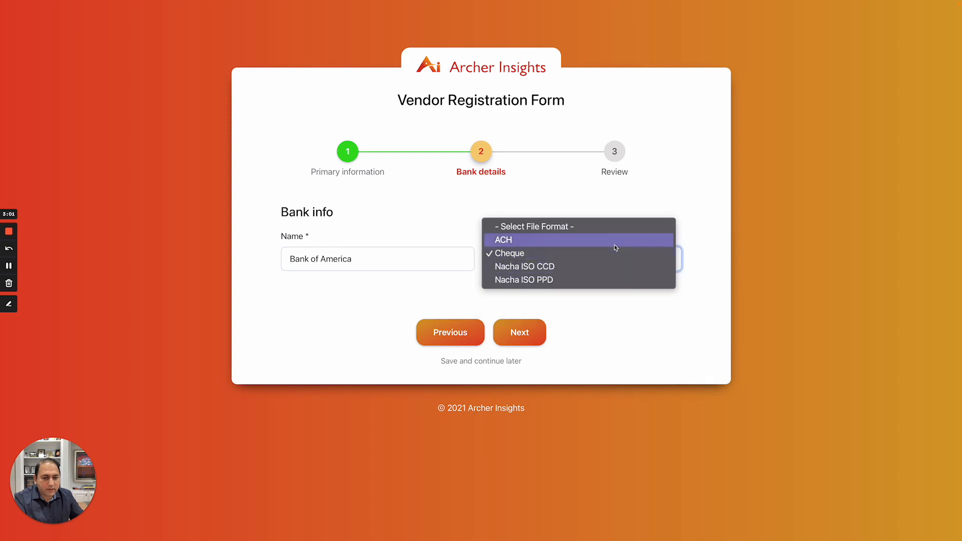
pyautogui.click(612, 239)
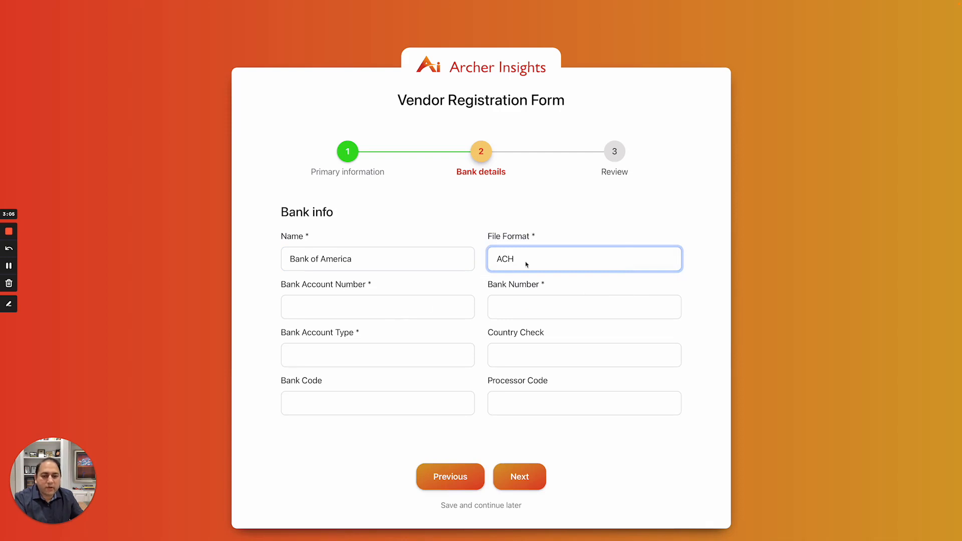
# Enter the bank account number, bank number 0987, account type Checking and country USA
pyautogui.click(365, 310)
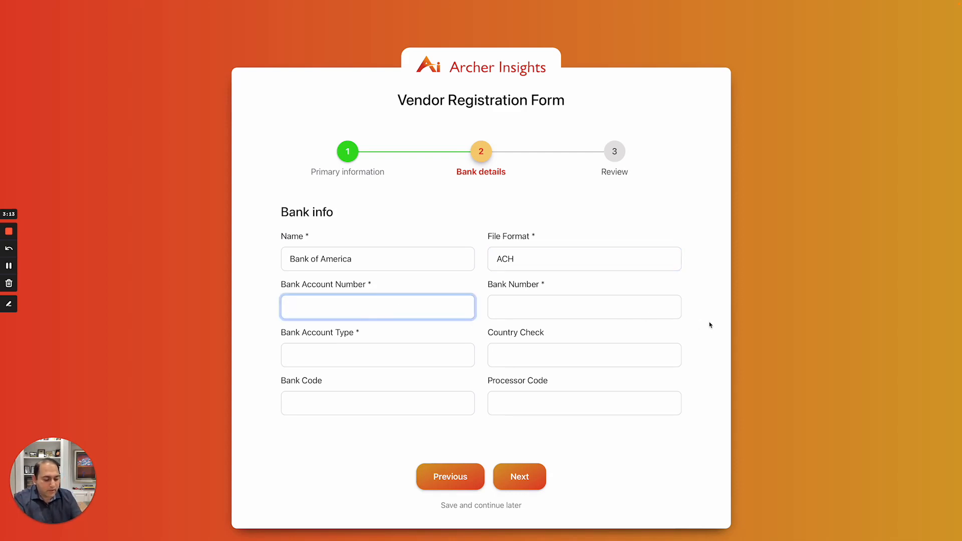
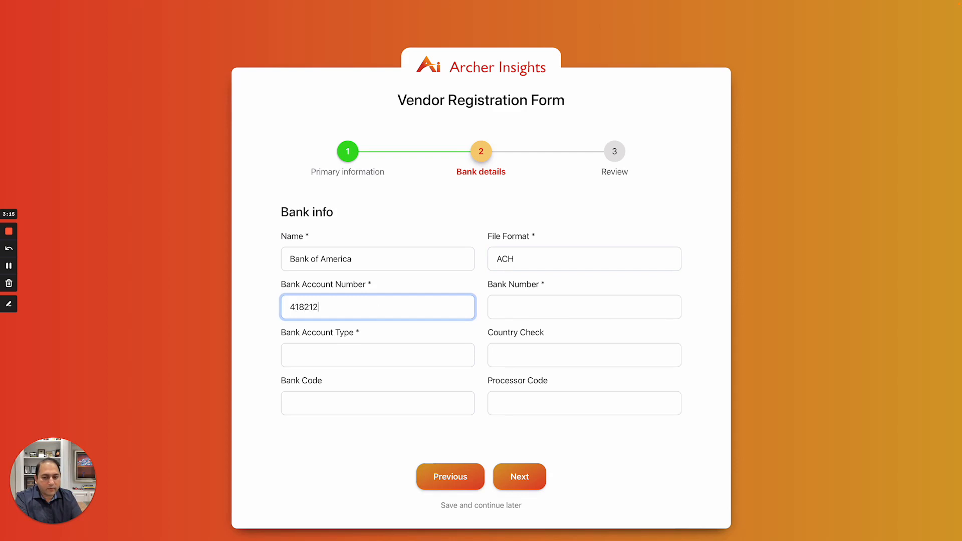
pyautogui.click(497, 307)
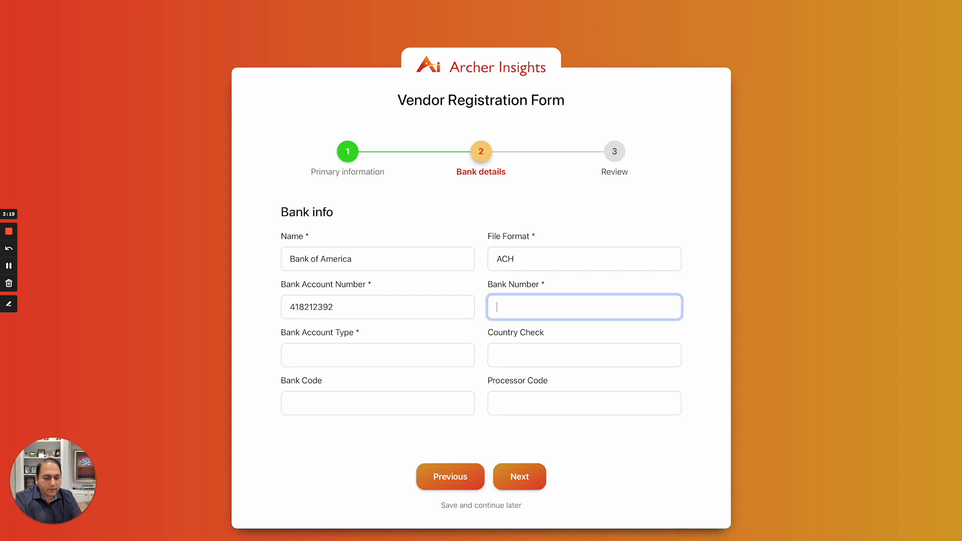
pyautogui.write('0987')
pyautogui.press('Tab')
pyautogui.write('Checking')
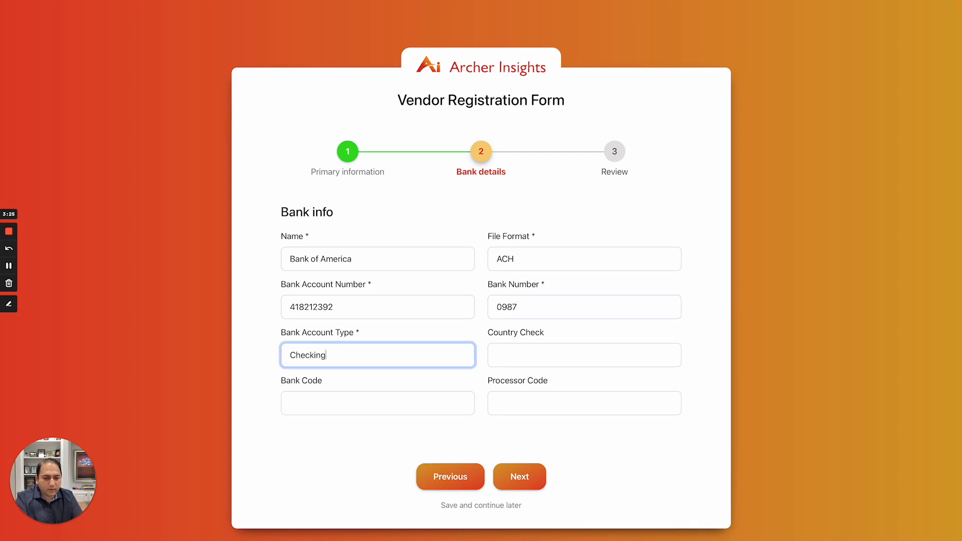
pyautogui.press('Tab')
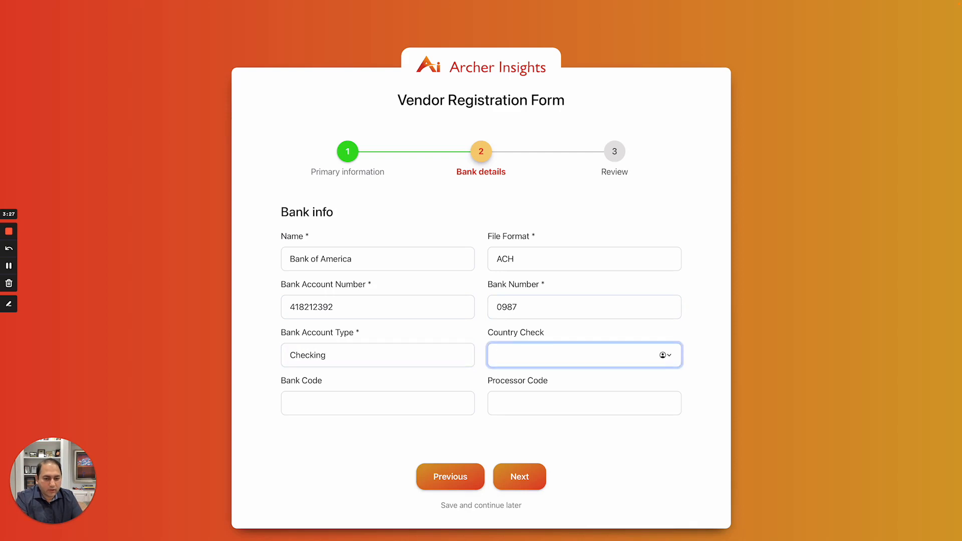
pyautogui.write('USA')
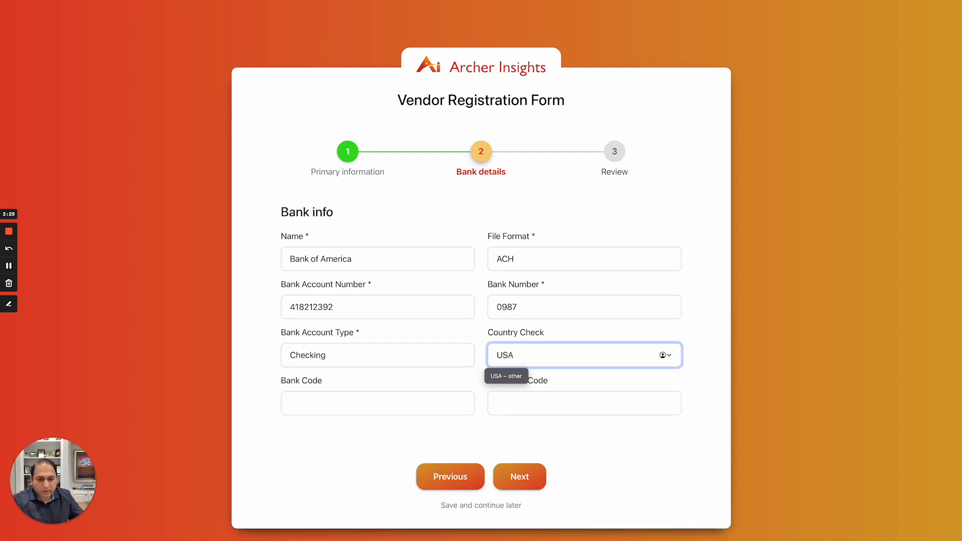
# Add bank code 0310211 and processor code 876, then advance to the Review step
pyautogui.click(384, 402)
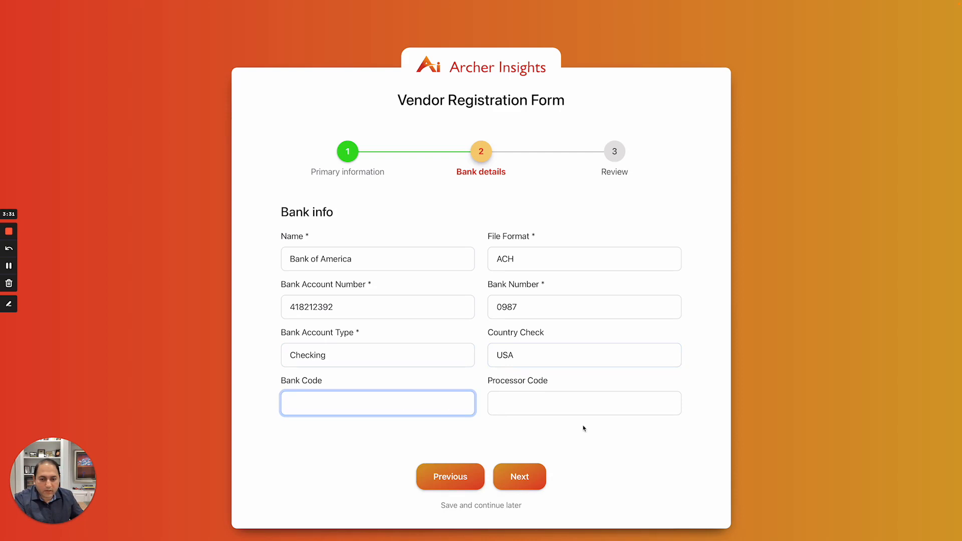
pyautogui.write('03')
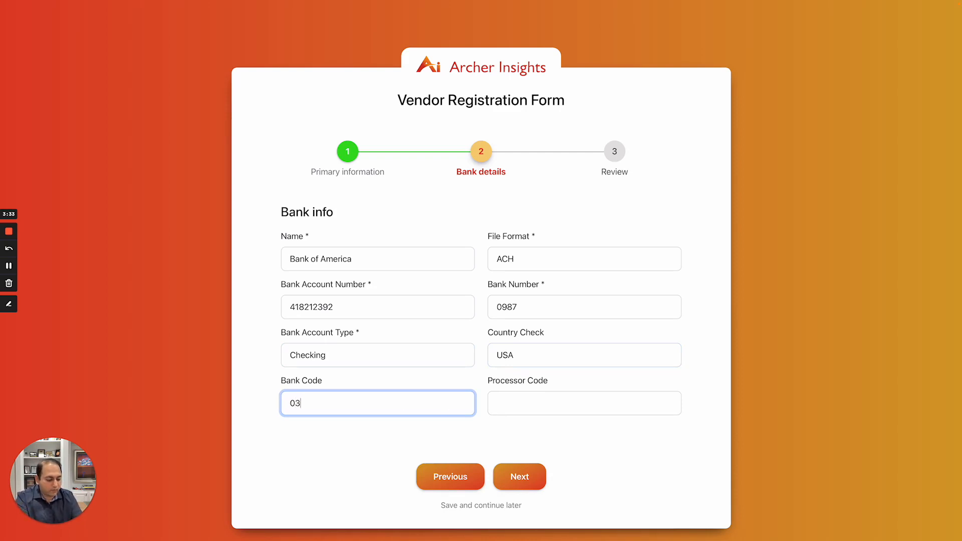
pyautogui.write('10211')
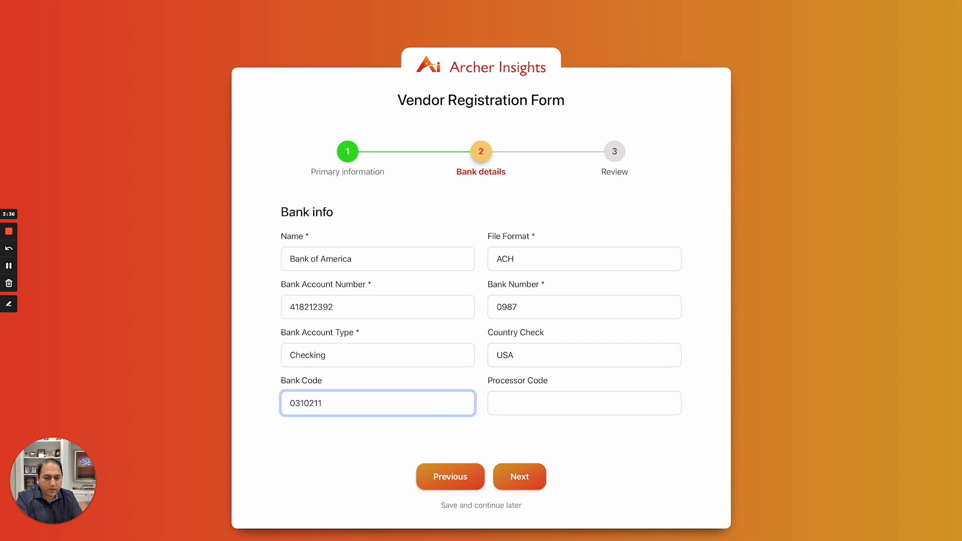
pyautogui.press('Tab')
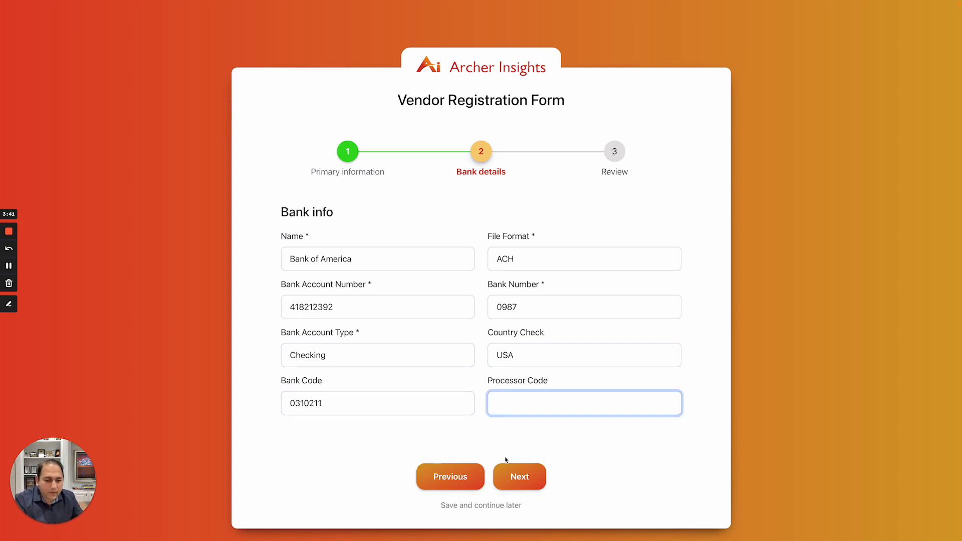
pyautogui.click(524, 479)
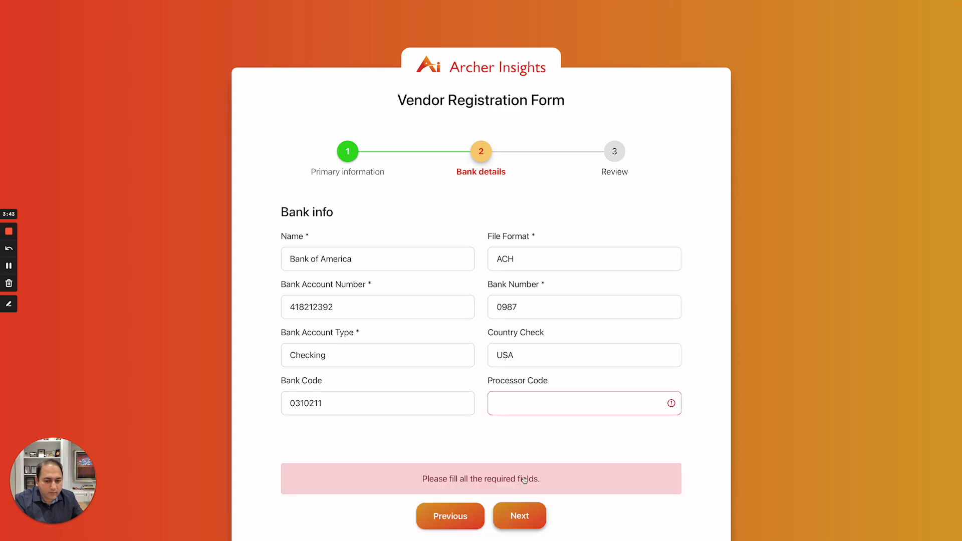
pyautogui.click(520, 409)
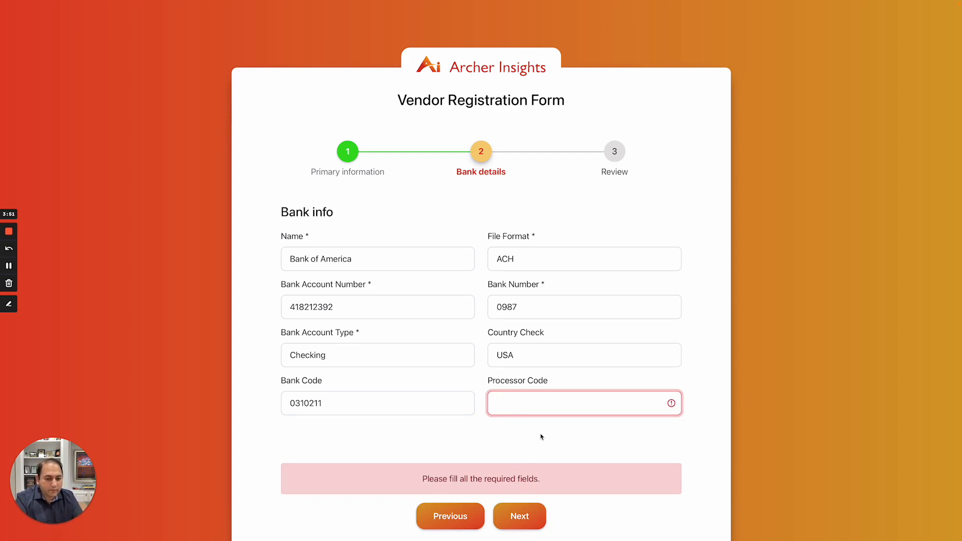
pyautogui.write('876')
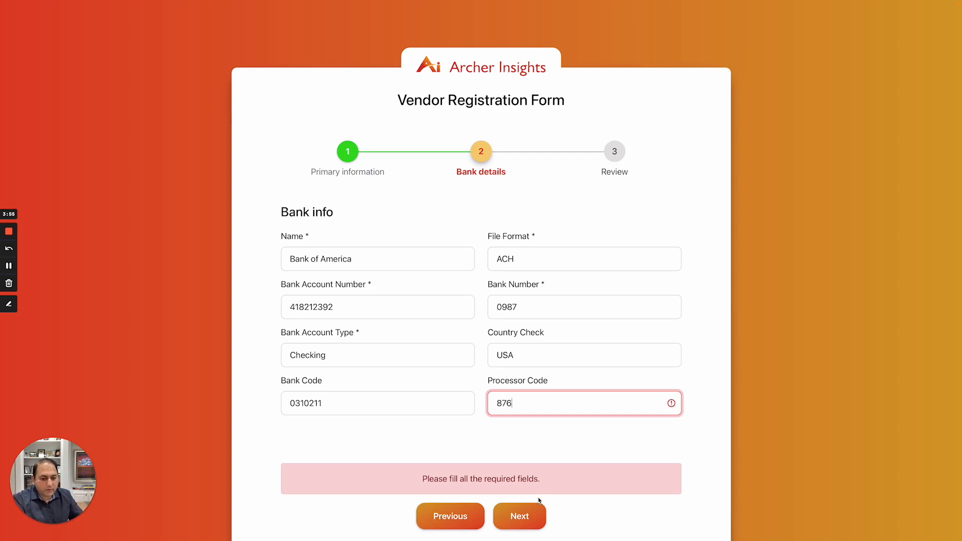
pyautogui.click(519, 515)
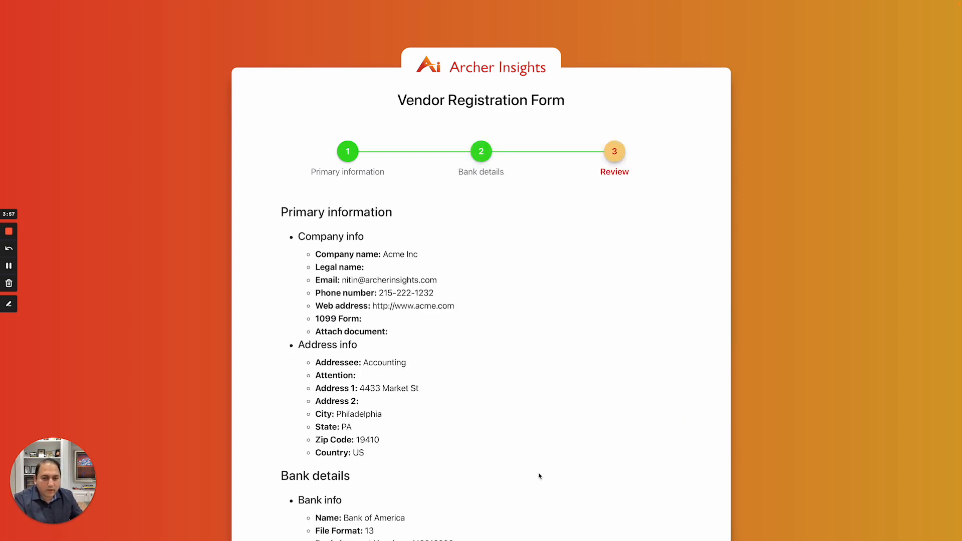
# Look over Acme Inc's company, address and bank details and tick the accuracy certification checkbox
pyautogui.scroll(-3, 540, 476)
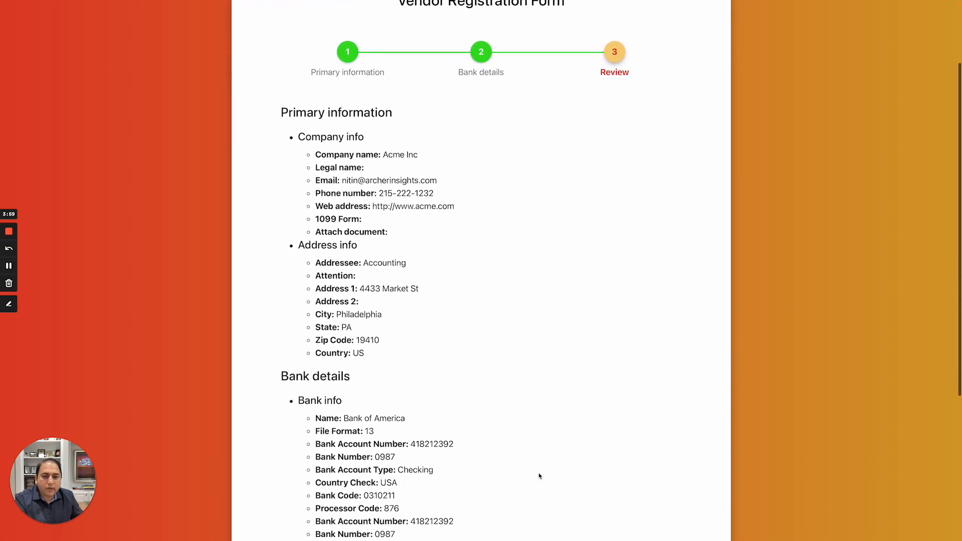
pyautogui.scroll(-3, 539, 476)
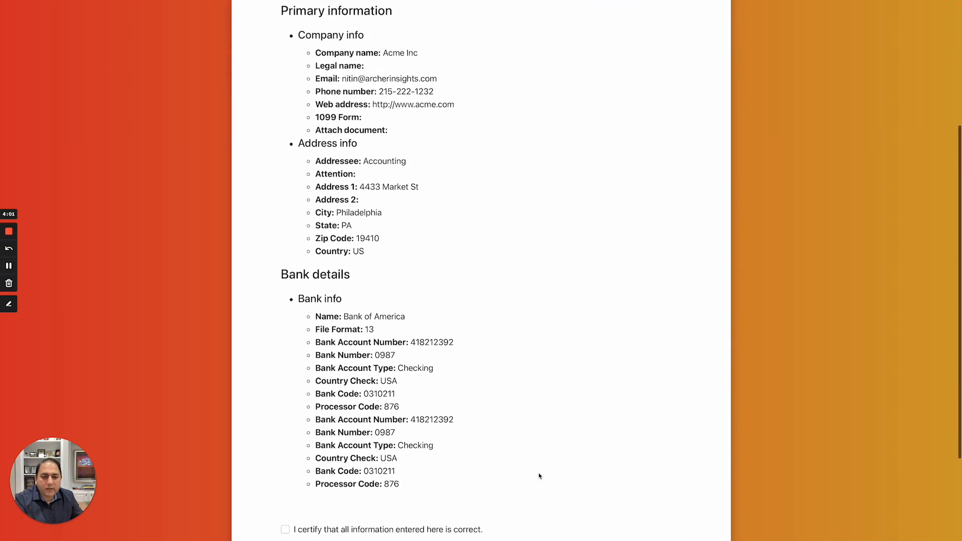
pyautogui.scroll(2, 540, 476)
pyautogui.scroll(1, 539, 476)
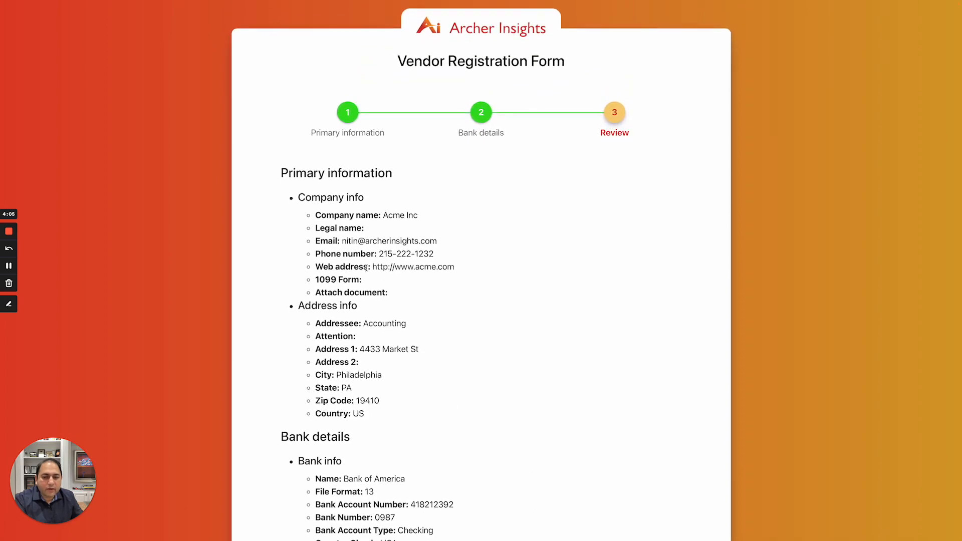
pyautogui.scroll(-6, 392, 382)
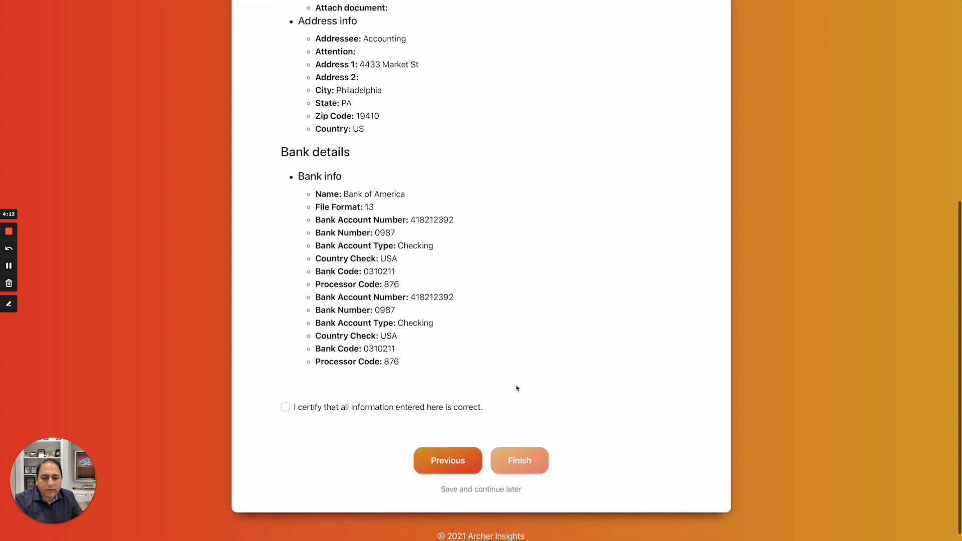
pyautogui.tripleClick(519, 461)
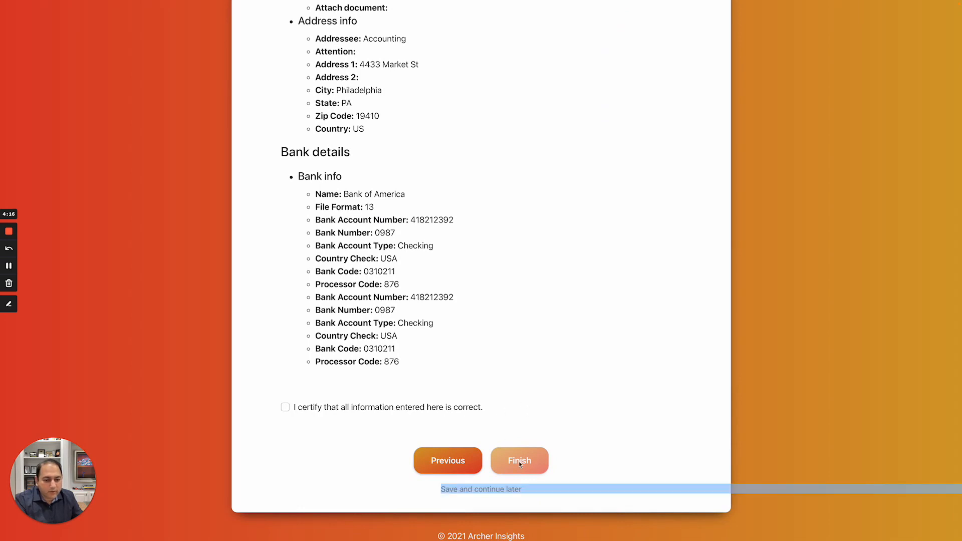
pyautogui.click(373, 447)
pyautogui.click(285, 408)
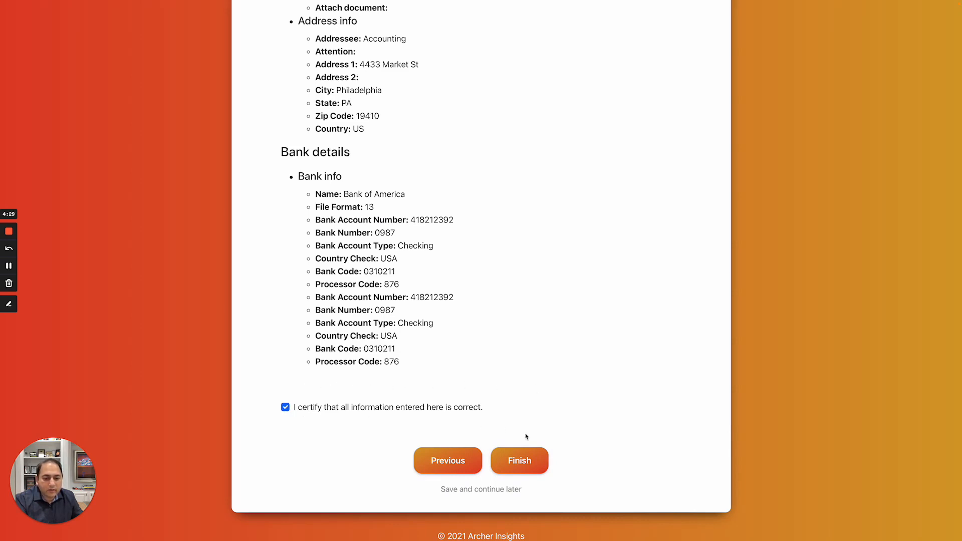
# Submit the completed Acme Inc registration with Finish
pyautogui.click(522, 465)
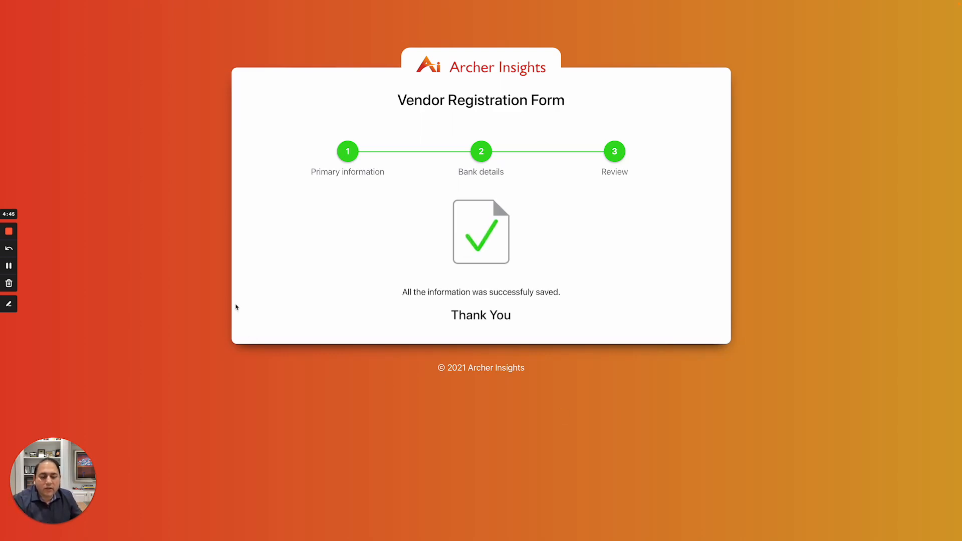
pyautogui.moveTo(261, 2)
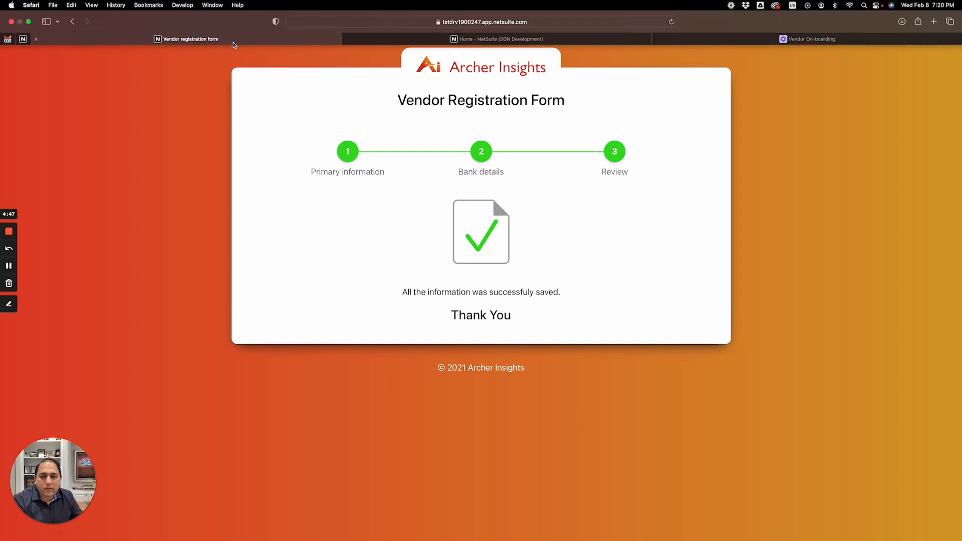
# Return to NetSuite's Vendor Management dashboard and refresh Vendors Pending Approval to show Acme Inc
pyautogui.click(377, 41)
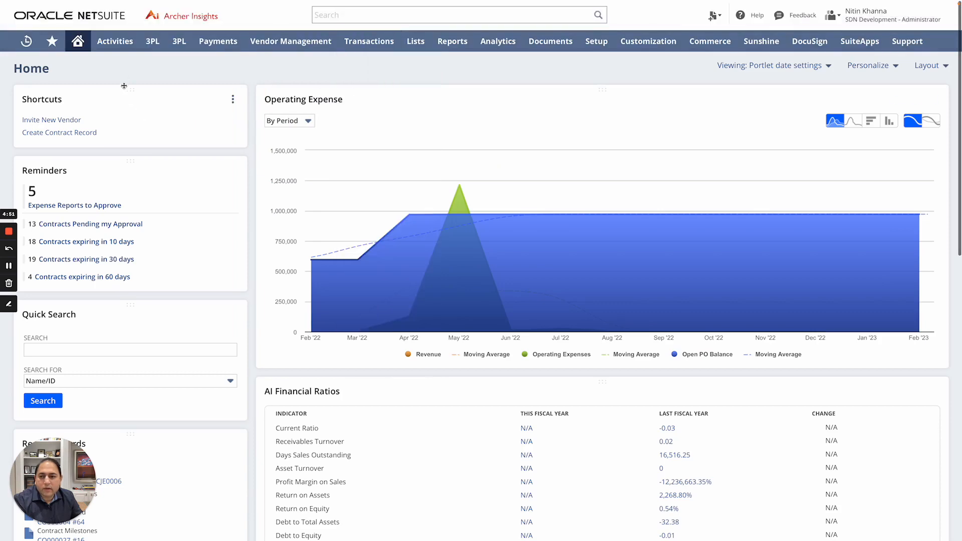
pyautogui.click(265, 44)
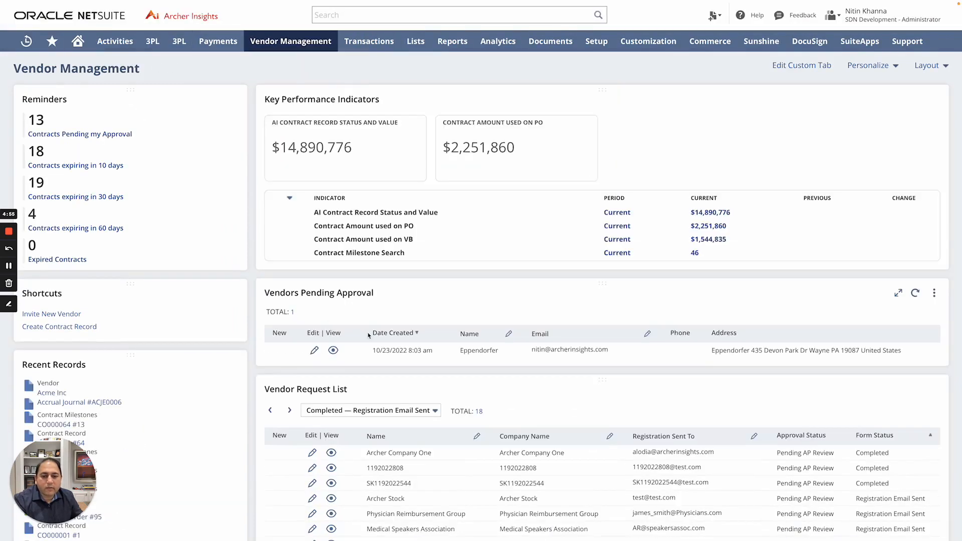
pyautogui.scroll(-1, 411, 340)
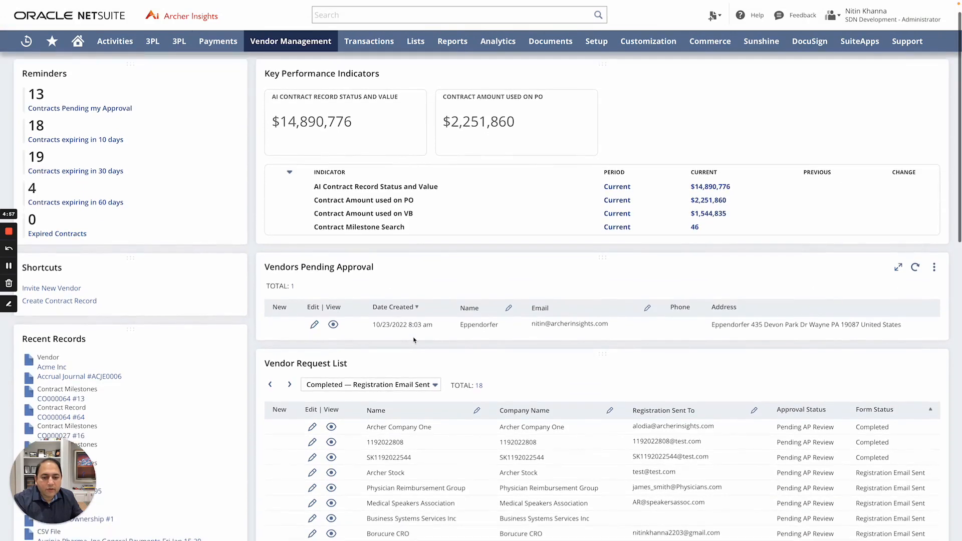
pyautogui.scroll(-1, 413, 340)
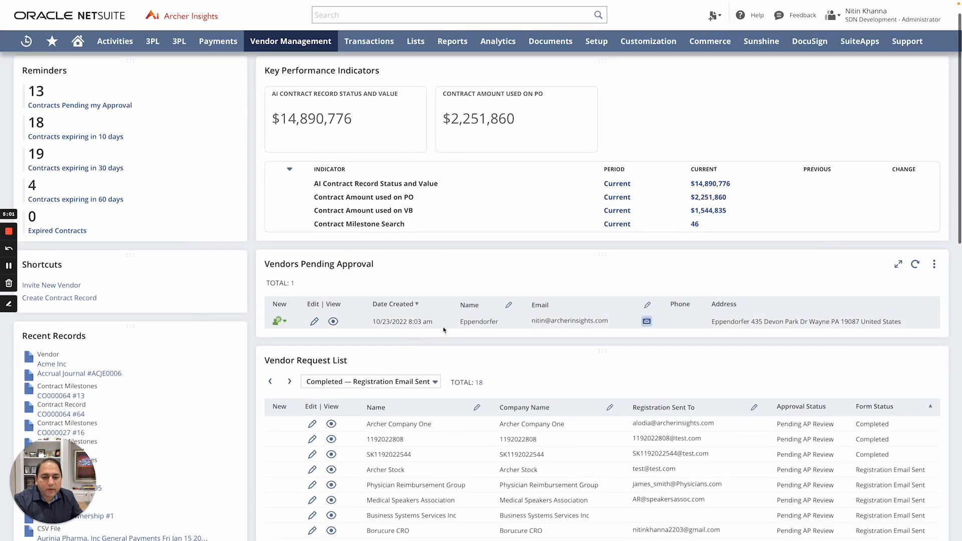
pyautogui.click(916, 264)
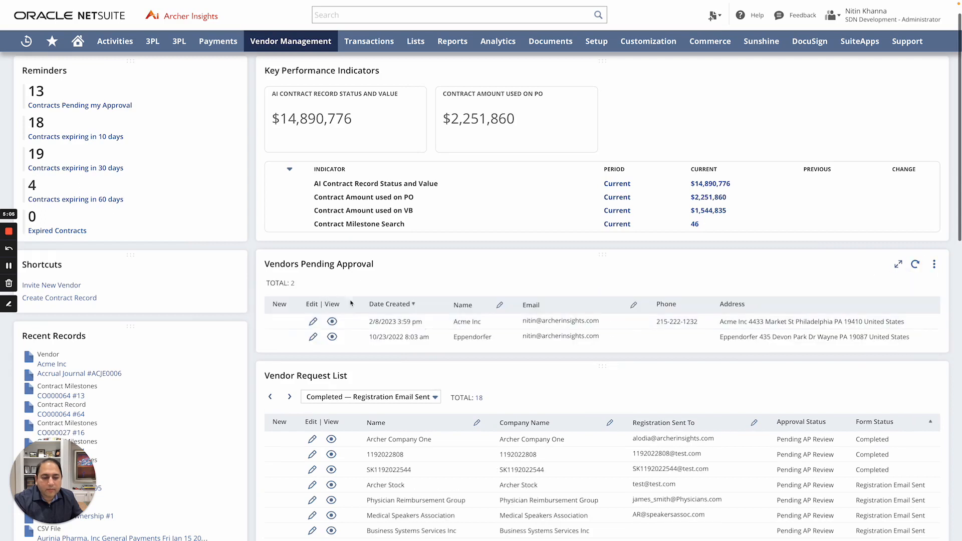
pyautogui.moveTo(474, 326)
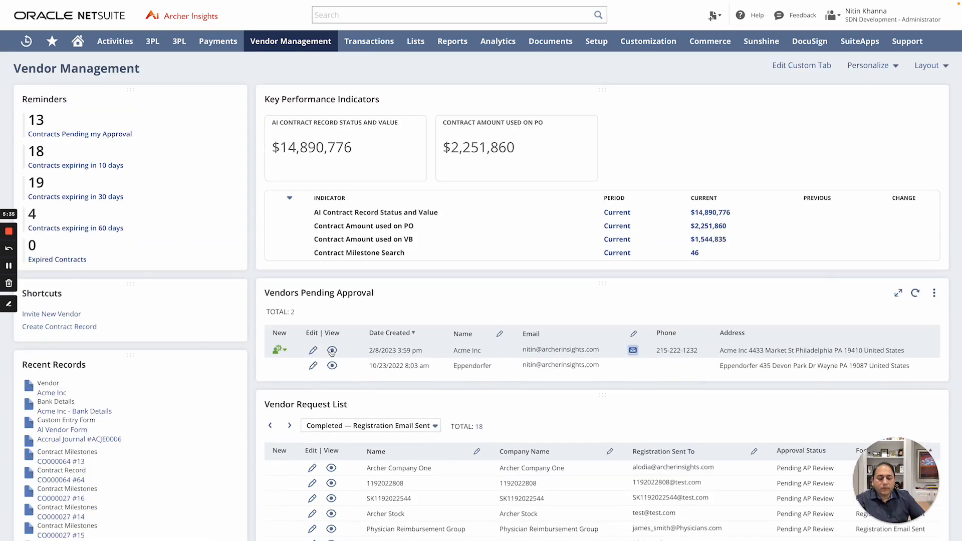
# Open Acme Inc's vendor record and show its bank payment details, with Acme Inc - Bank Details as primary
pyautogui.click(332, 350)
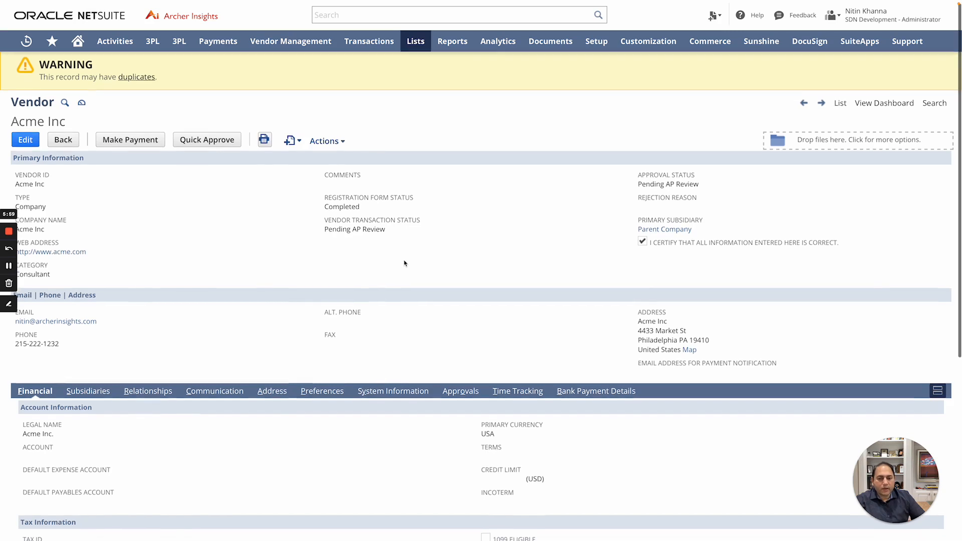
pyautogui.scroll(-1, 404, 263)
pyautogui.scroll(-1, 404, 262)
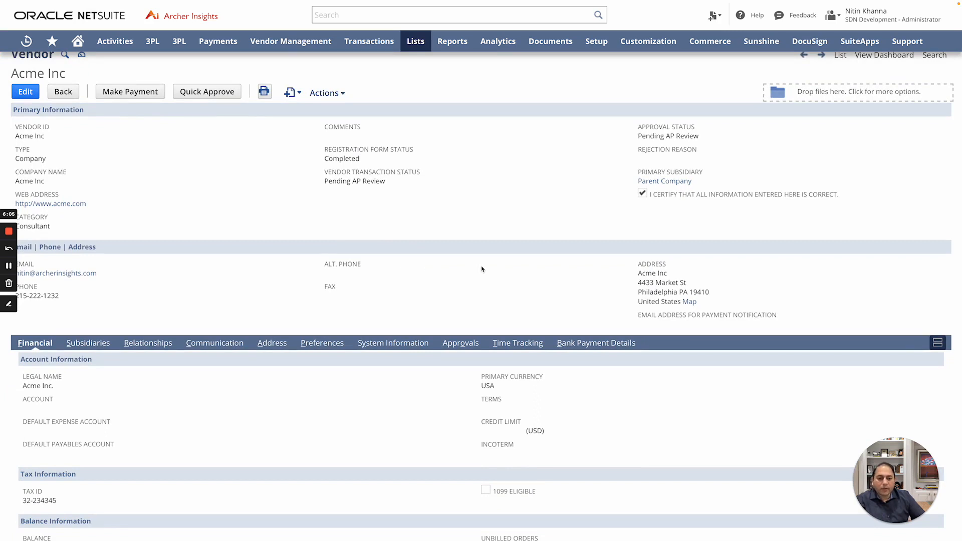
pyautogui.scroll(-3, 482, 269)
pyautogui.scroll(-1, 481, 269)
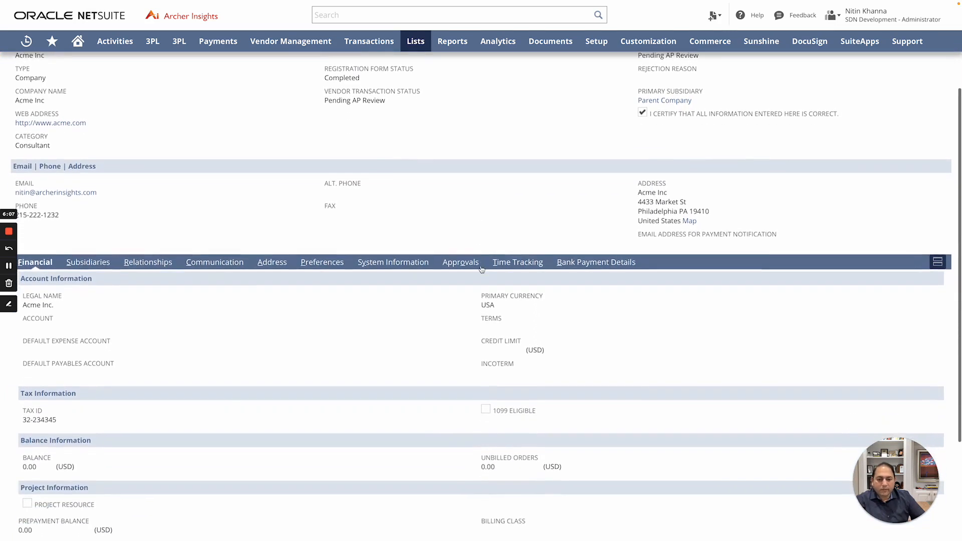
pyautogui.scroll(-4, 377, 325)
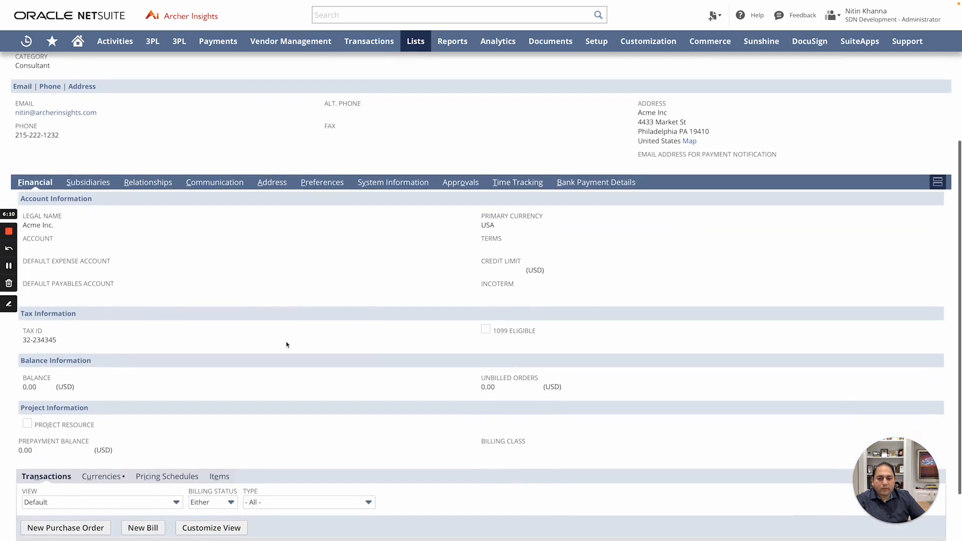
pyautogui.scroll(-3, 290, 345)
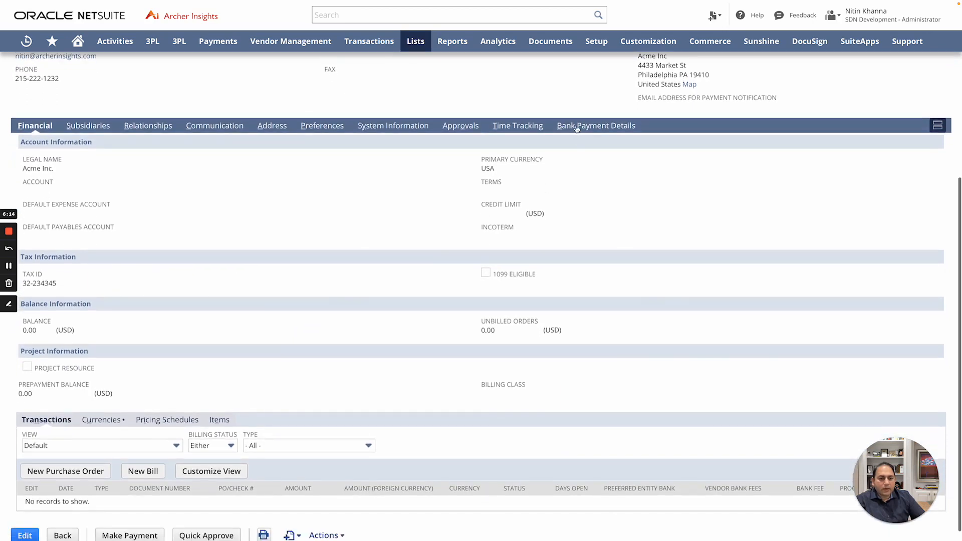
pyautogui.click(577, 127)
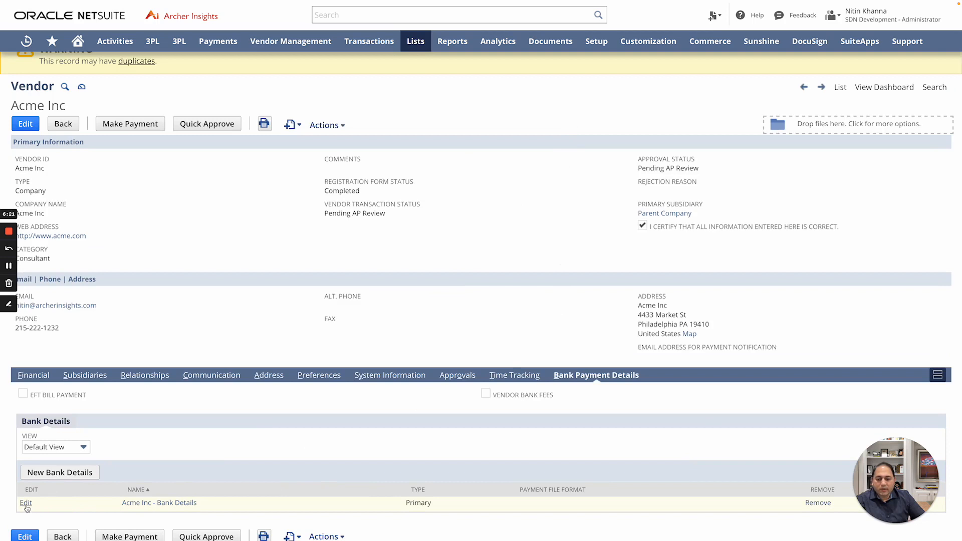
pyautogui.click(159, 503)
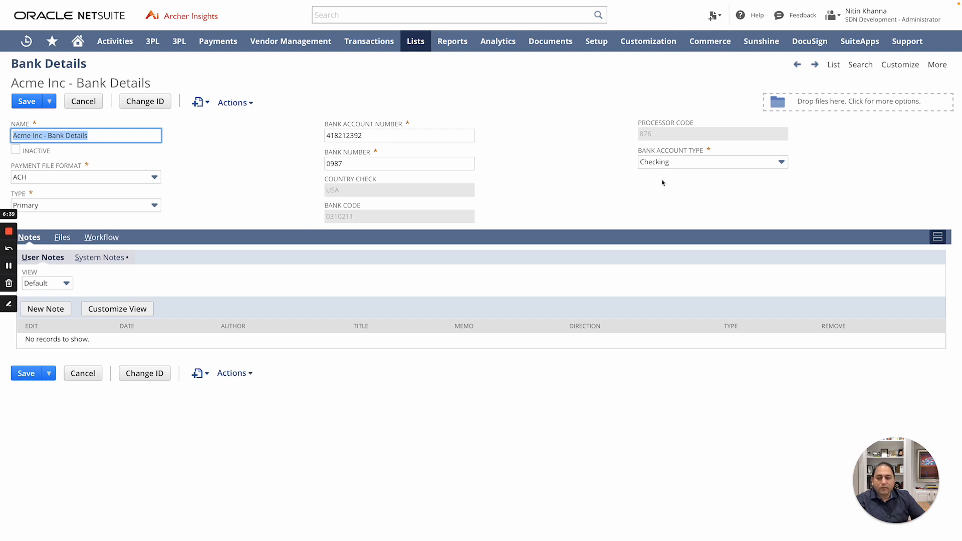
pyautogui.click(84, 102)
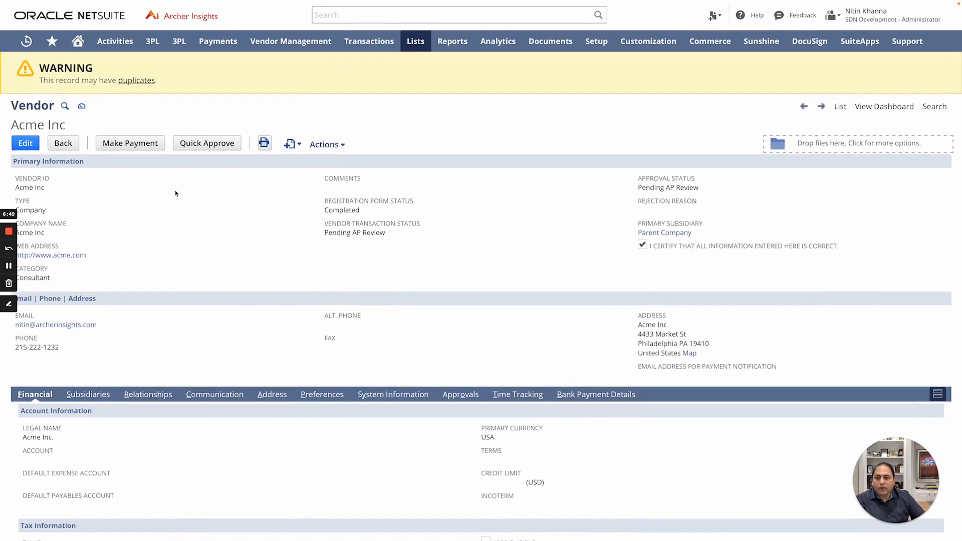
# Mark Acme Inc as Master and Archer Company One, Eppendorfer and Thermofisher as Duplicate, then return Home
pyautogui.click(129, 82)
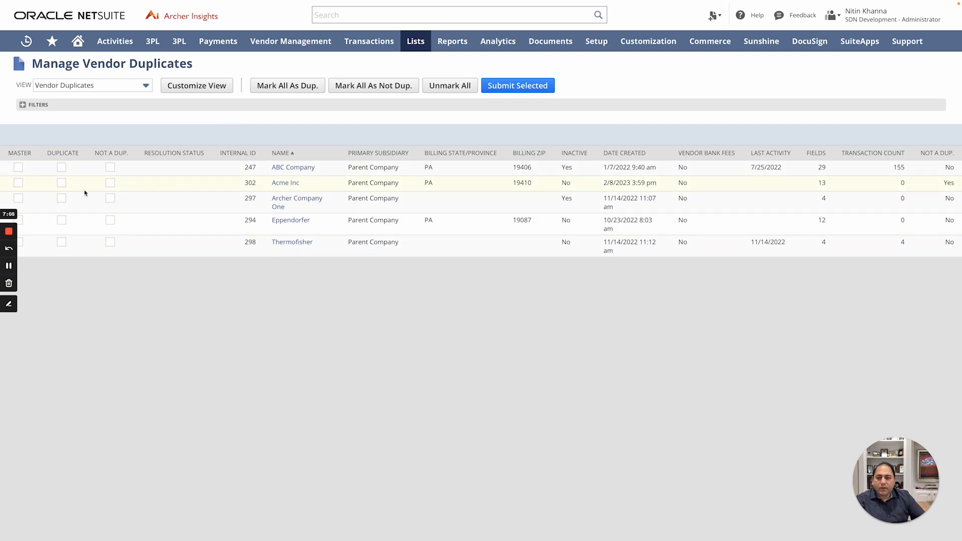
pyautogui.click(18, 184)
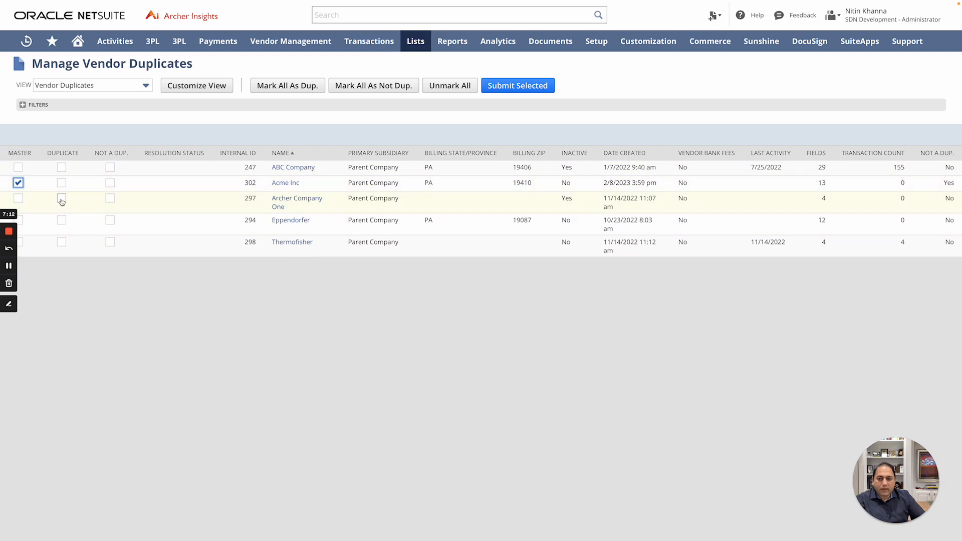
pyautogui.click(61, 198)
pyautogui.click(61, 219)
pyautogui.click(61, 242)
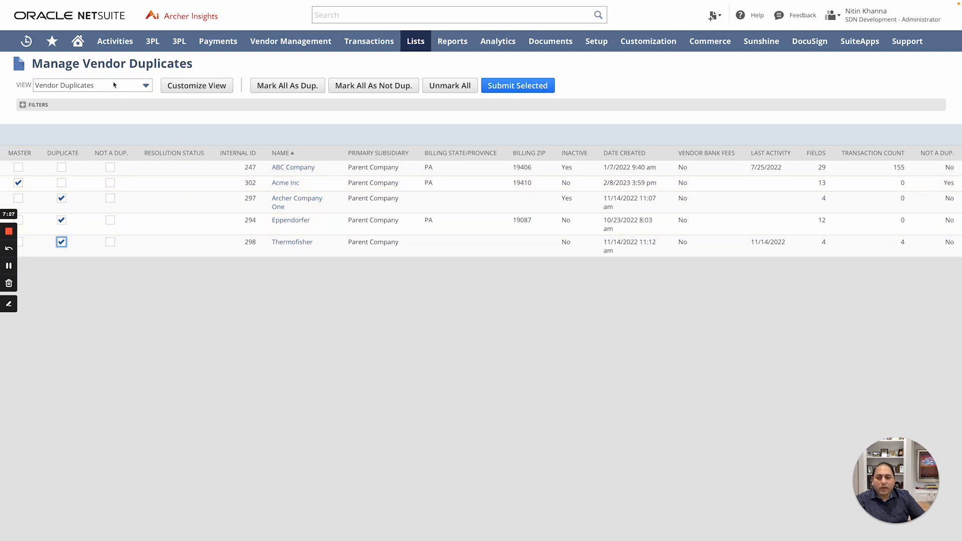
pyautogui.click(77, 44)
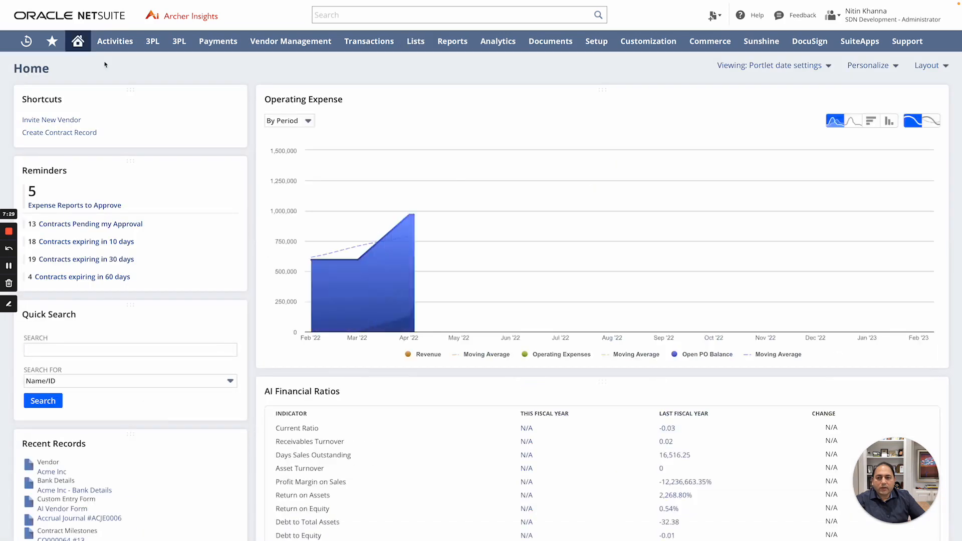